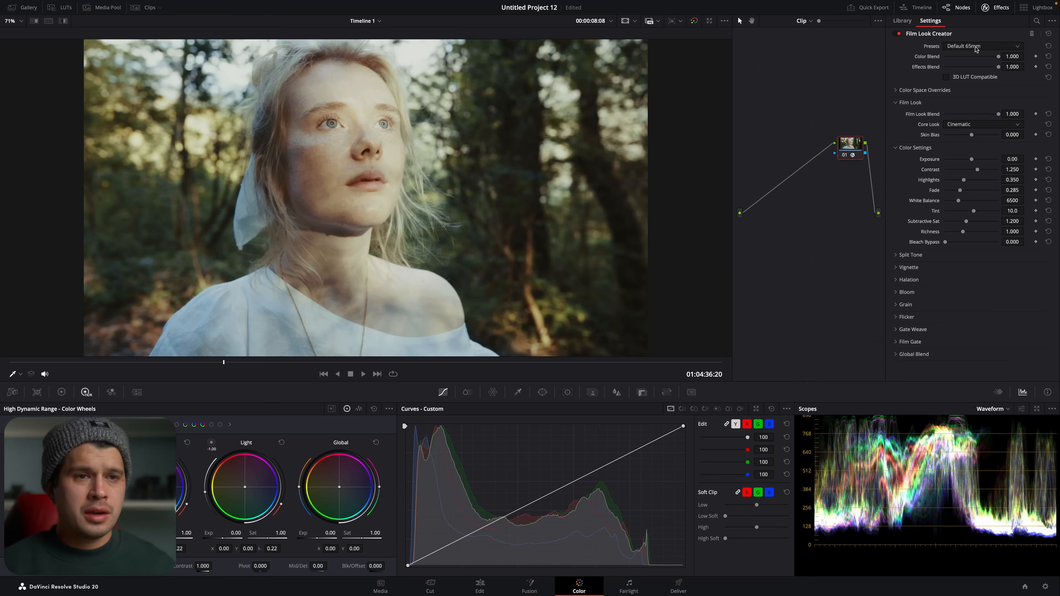
Step: Preview the Cinematic preset in the Film Look Creator, switch to the Clean Slate preset, and enlarge the viewer
click(958, 49)
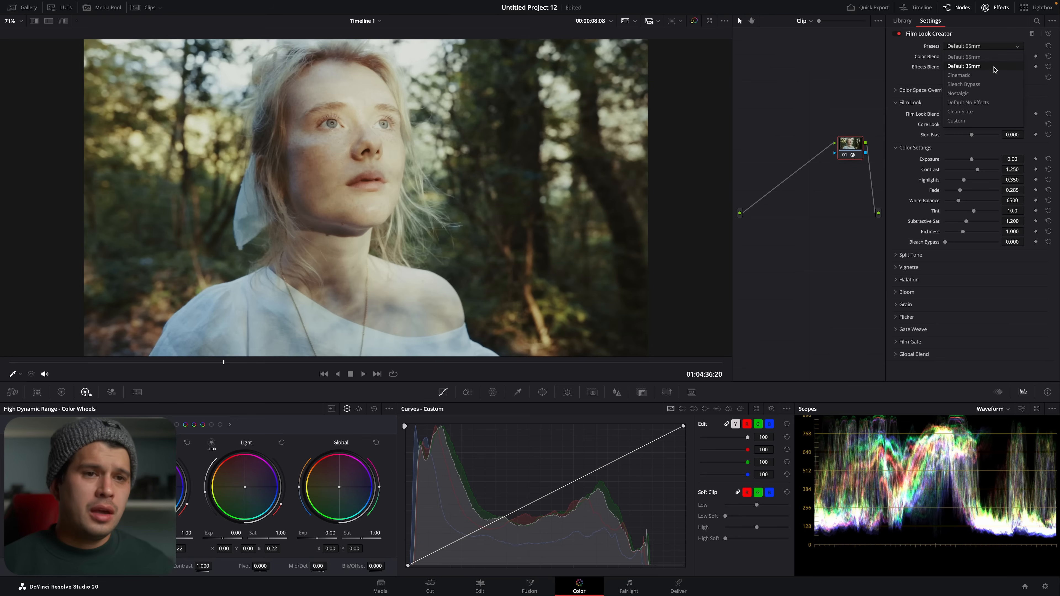
click(977, 75)
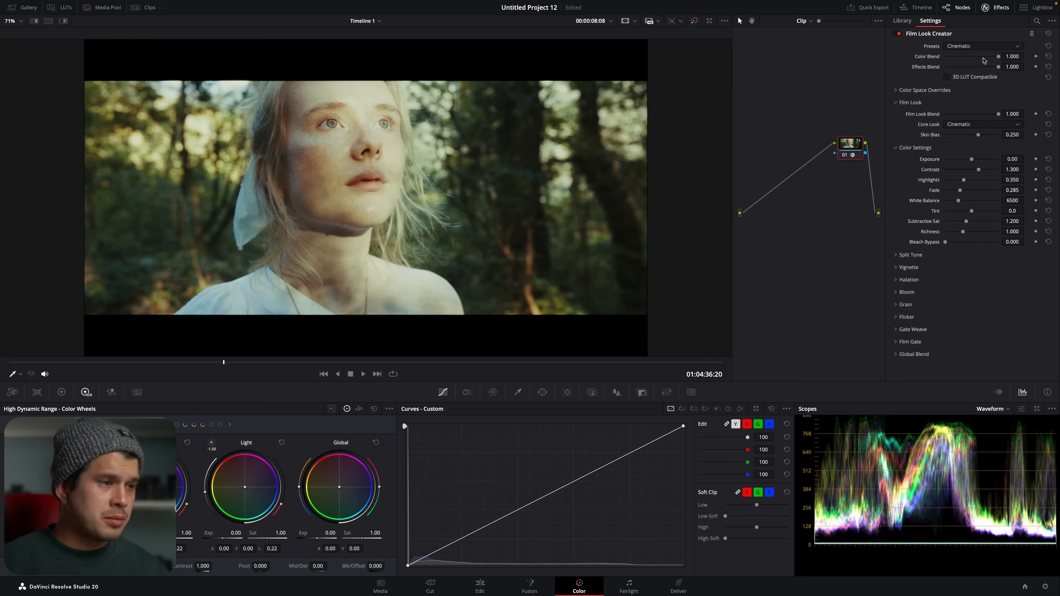
click(980, 47)
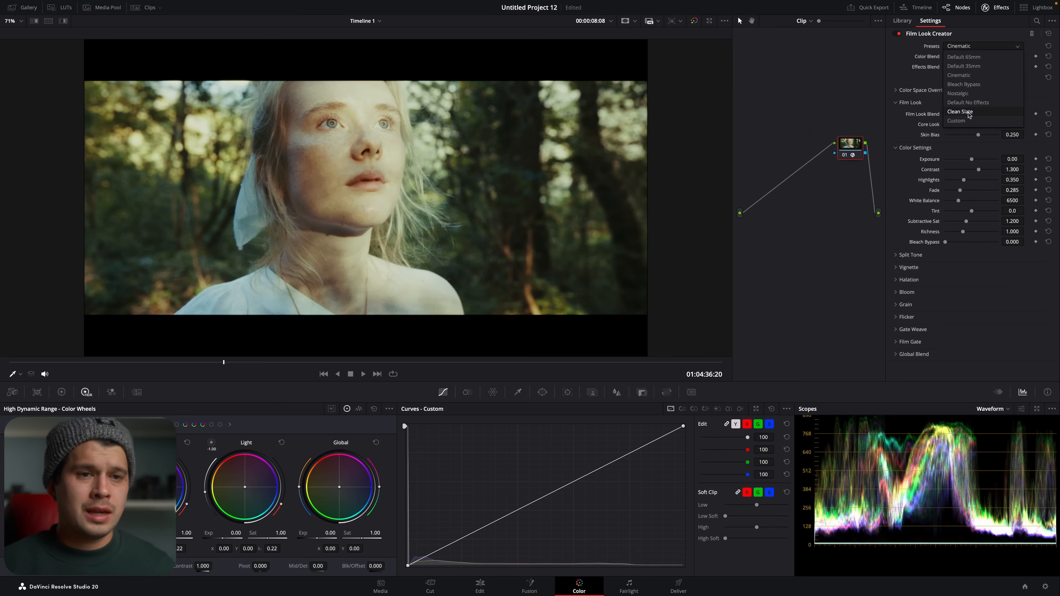
click(967, 112)
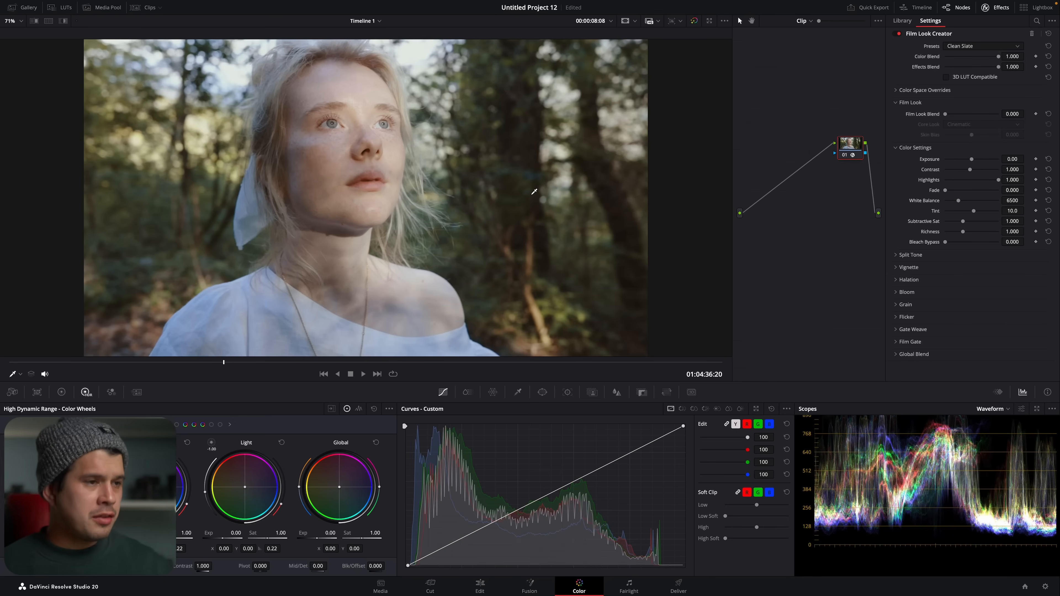
key(alt+f)
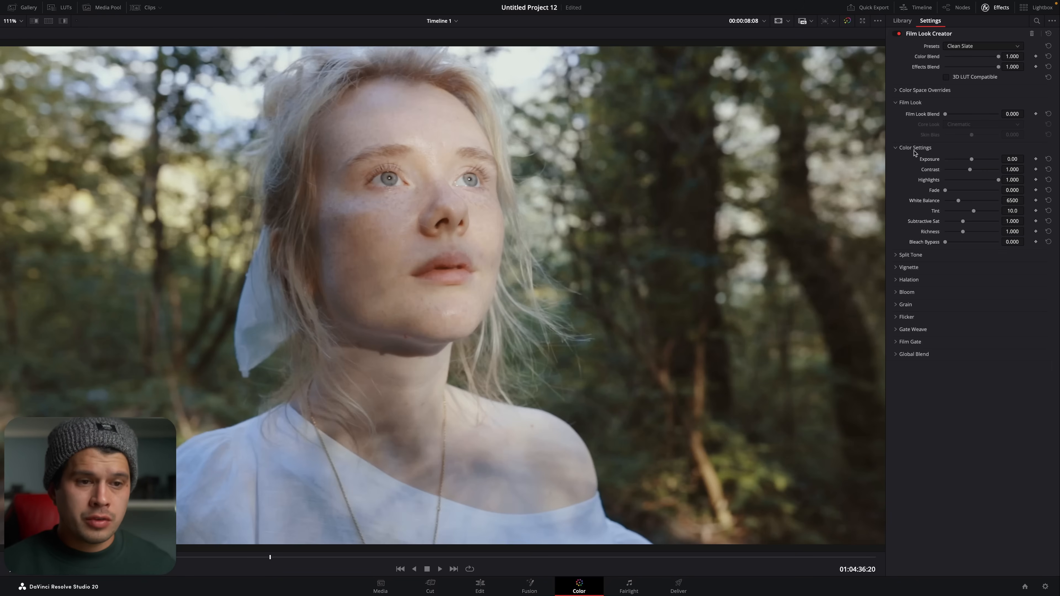
Step: Examine the Split Tone options, the effect of toggling 3D LUT Compatible, and the Color Space Overrides options
click(910, 255)
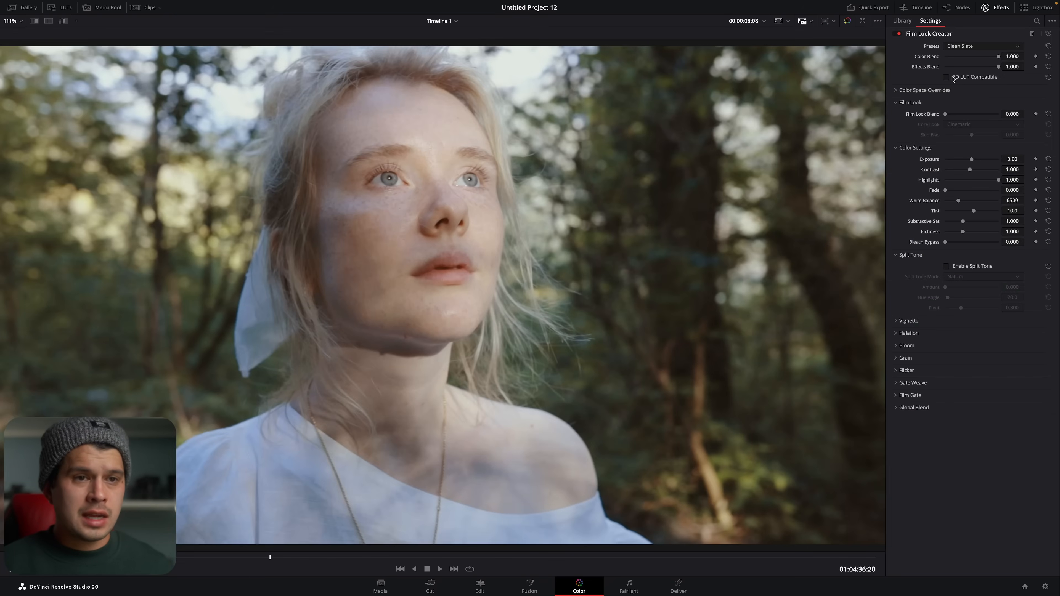
click(946, 77)
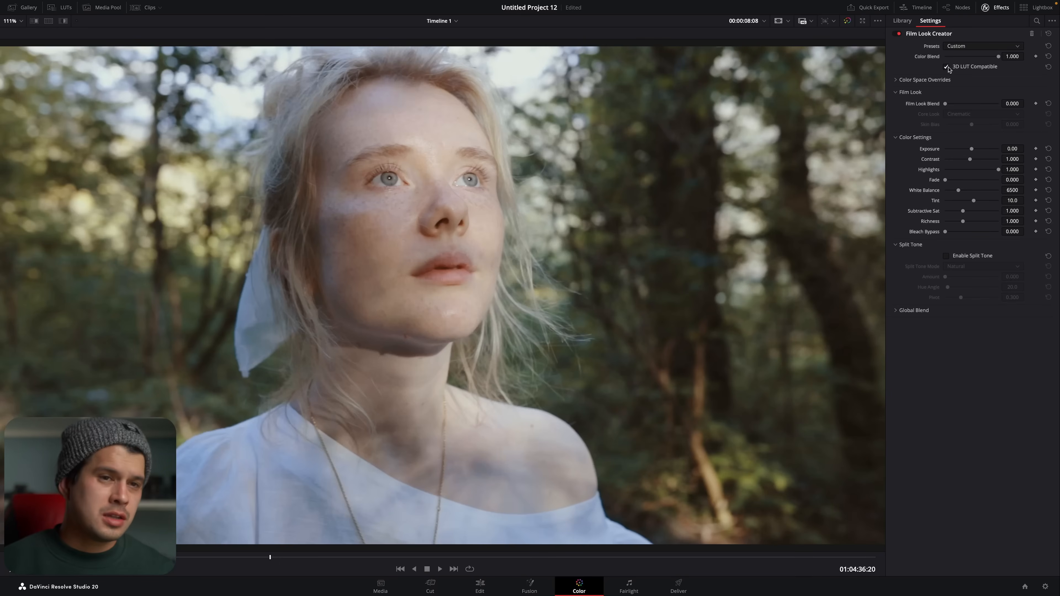
click(947, 67)
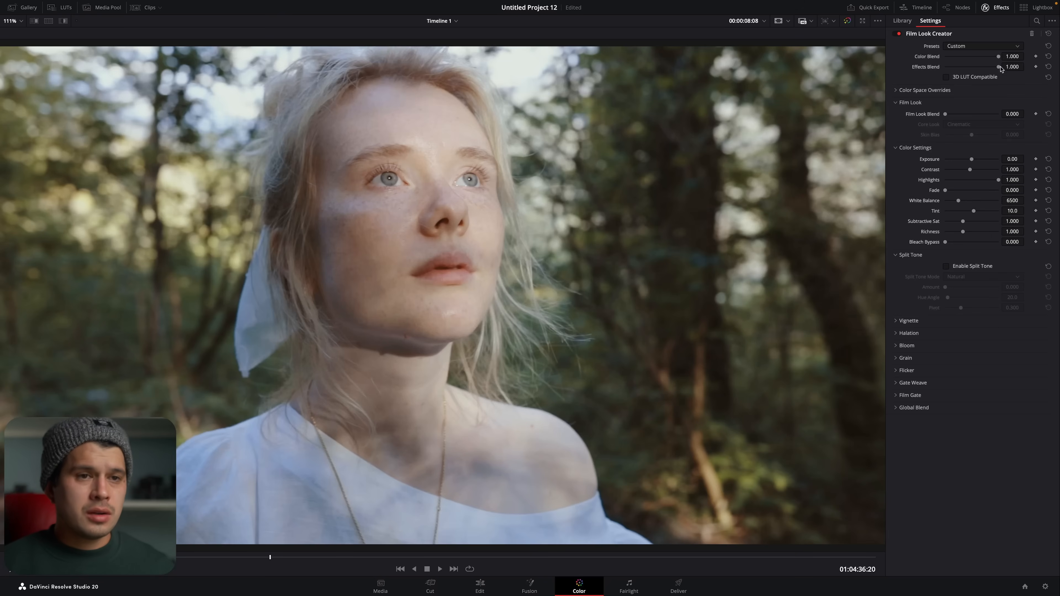
click(923, 92)
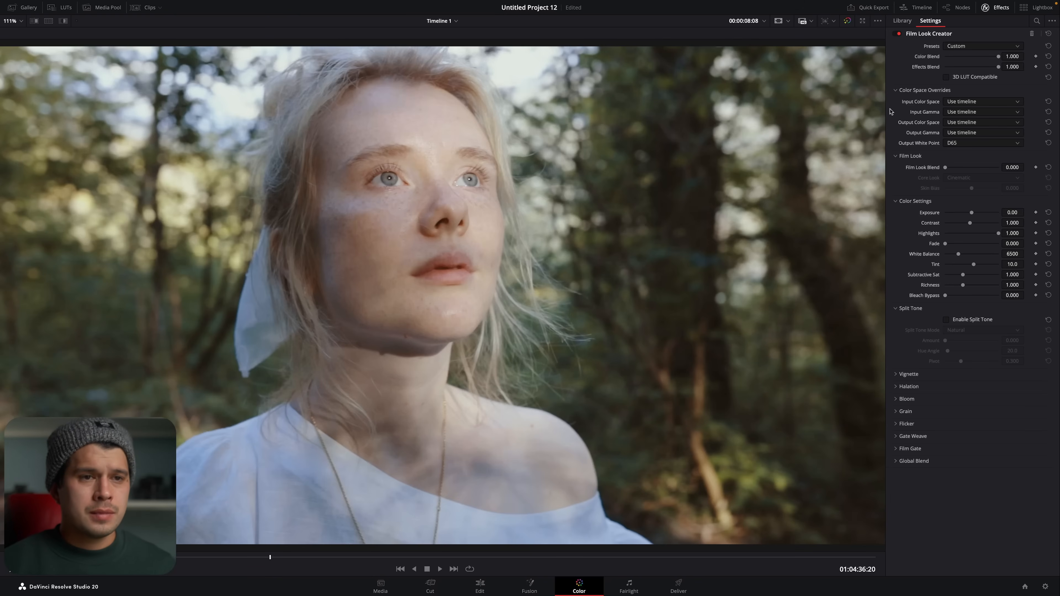
click(947, 91)
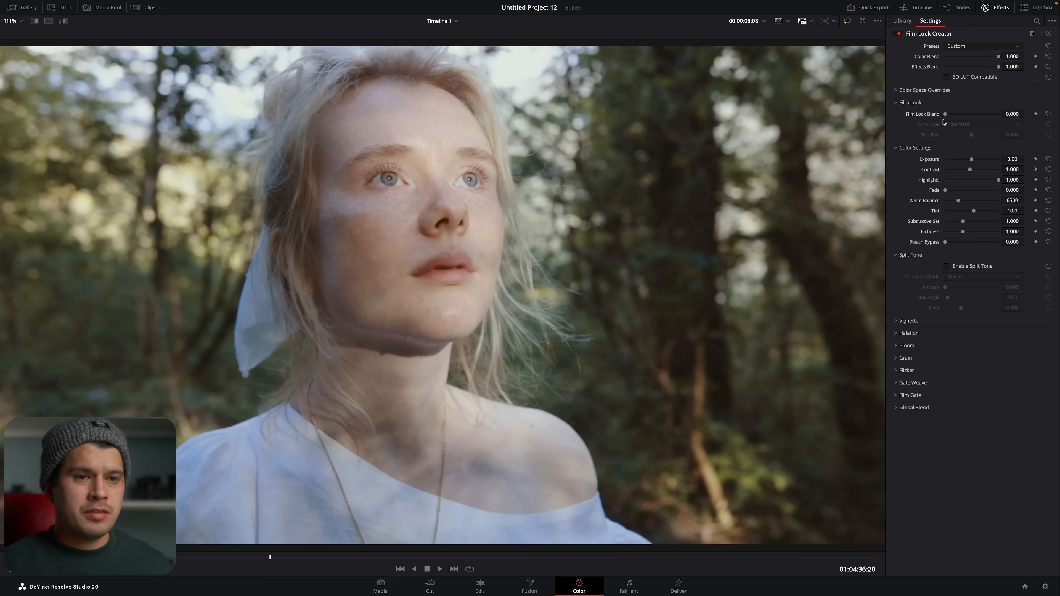
Step: Set Film Look Blend to 1.000 and compare core looks including Rochester, Elated and Vintage, finishing on Cinematic
drag(945, 114, 1029, 115)
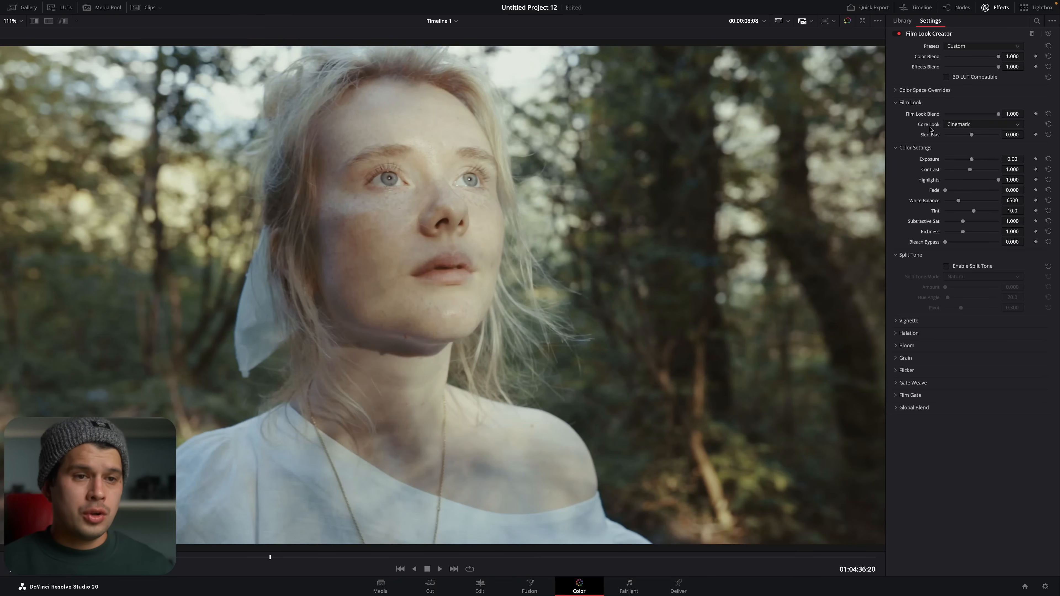
click(977, 125)
click(976, 133)
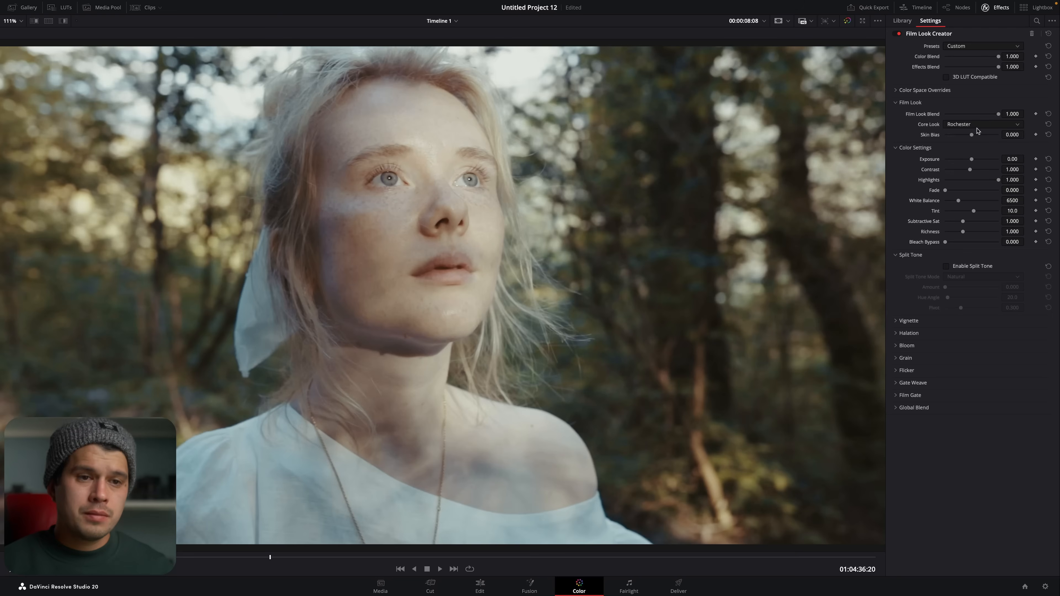
click(977, 125)
click(977, 134)
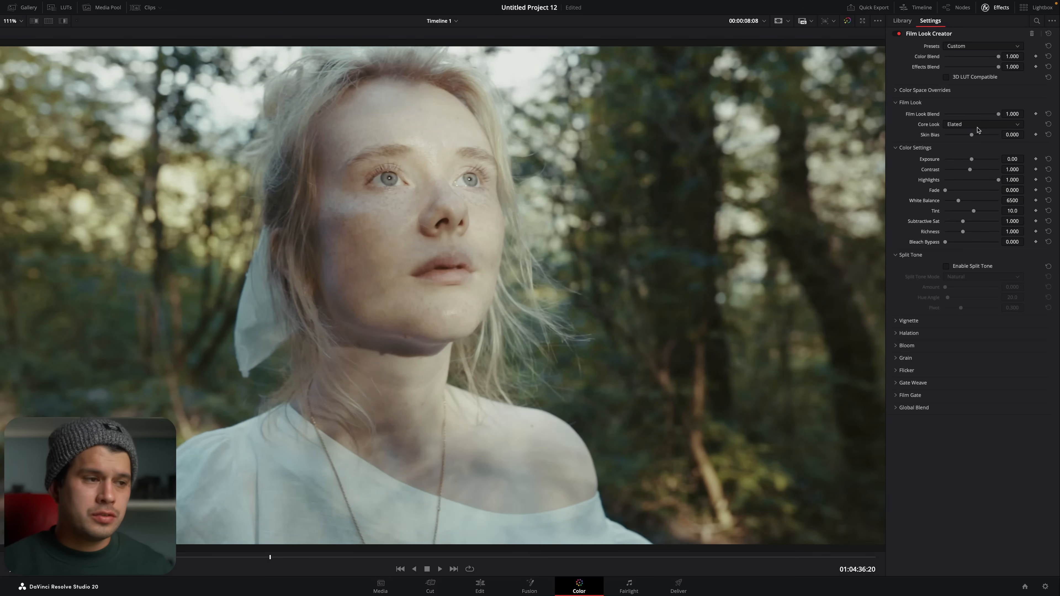
click(977, 125)
click(970, 173)
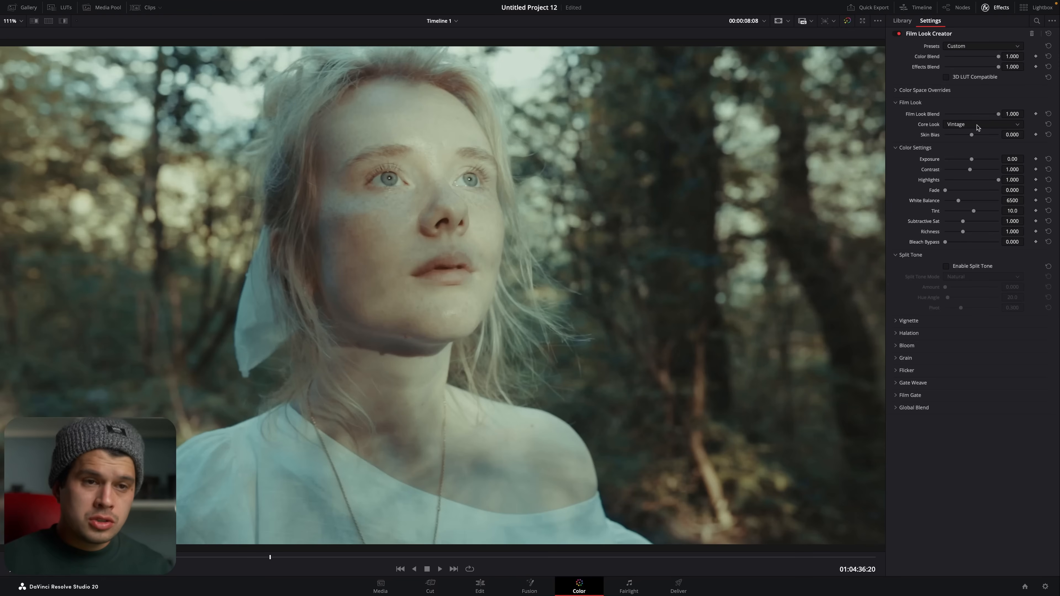
click(977, 125)
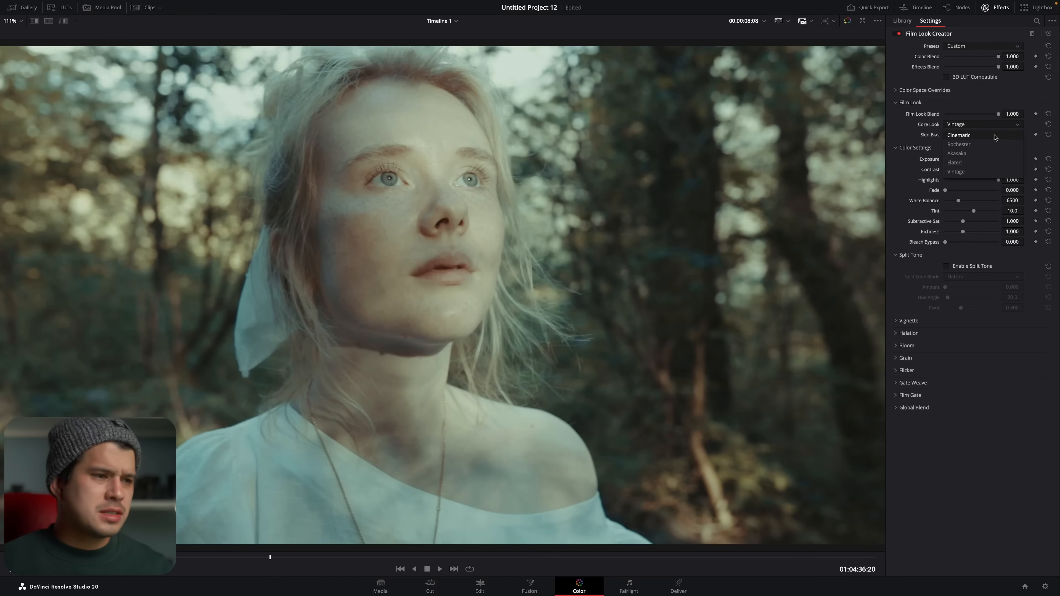
click(996, 136)
click(976, 126)
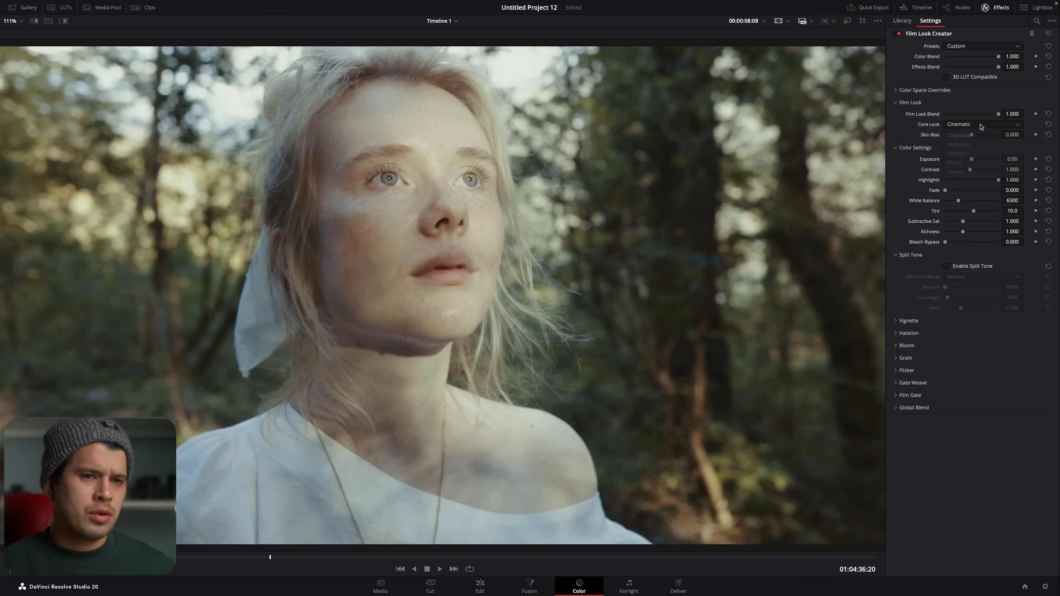
click(980, 133)
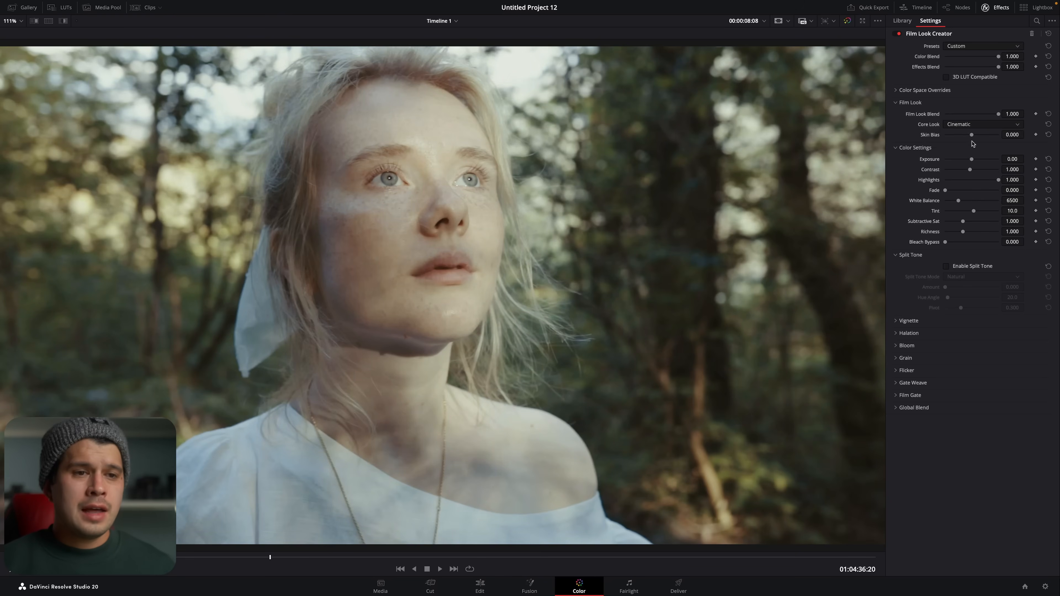
Step: Compare different Skin Bias amounts on a close view of the face and set Skin Bias to 1.000
drag(972, 139, 1034, 134)
scroll(406, 205, up, 3)
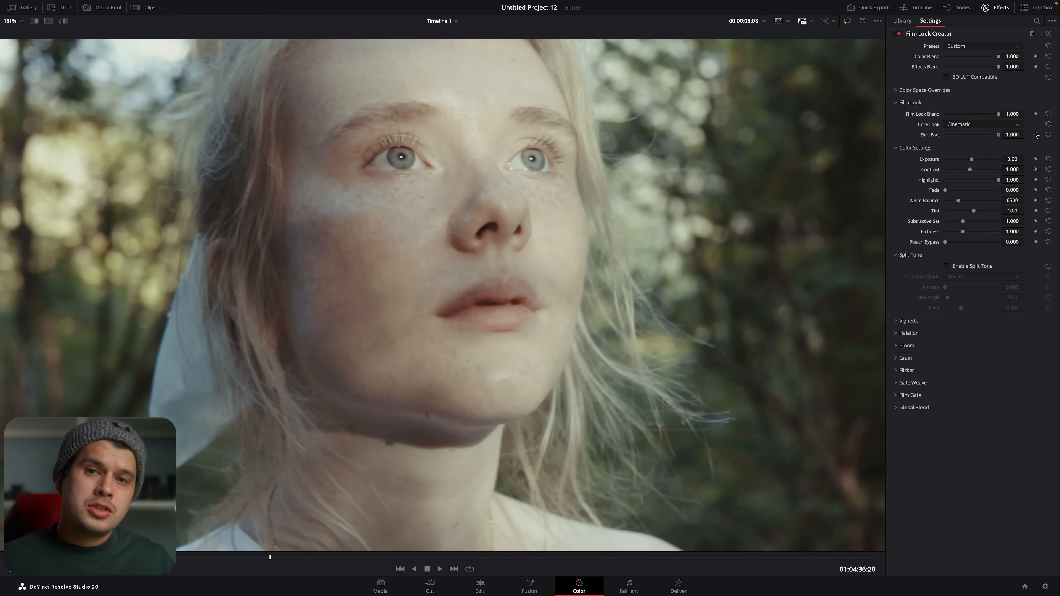
drag(1036, 134, 993, 136)
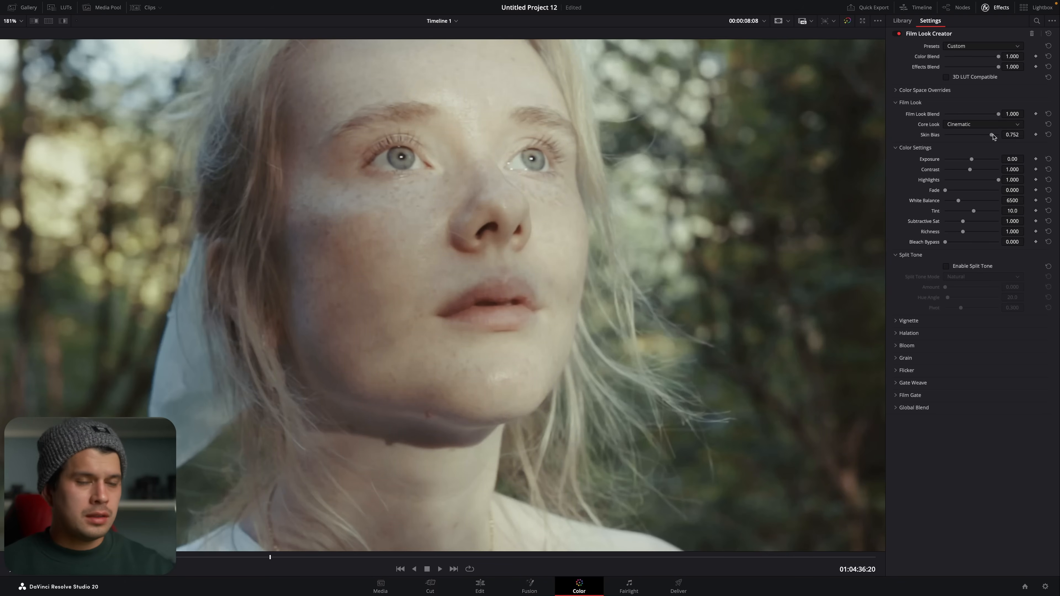
double_click(936, 137)
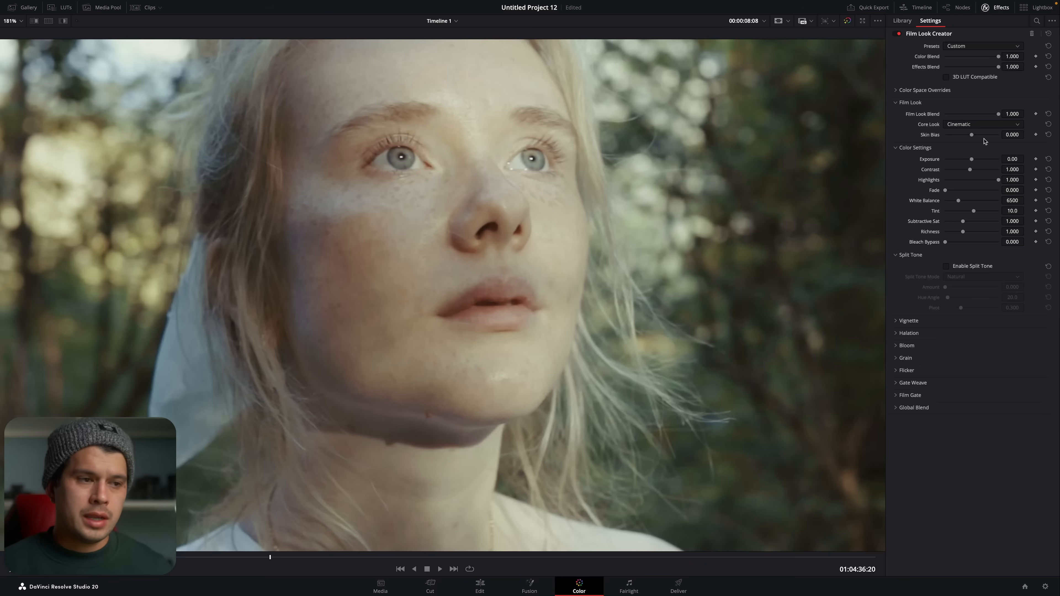
drag(996, 135, 1036, 123)
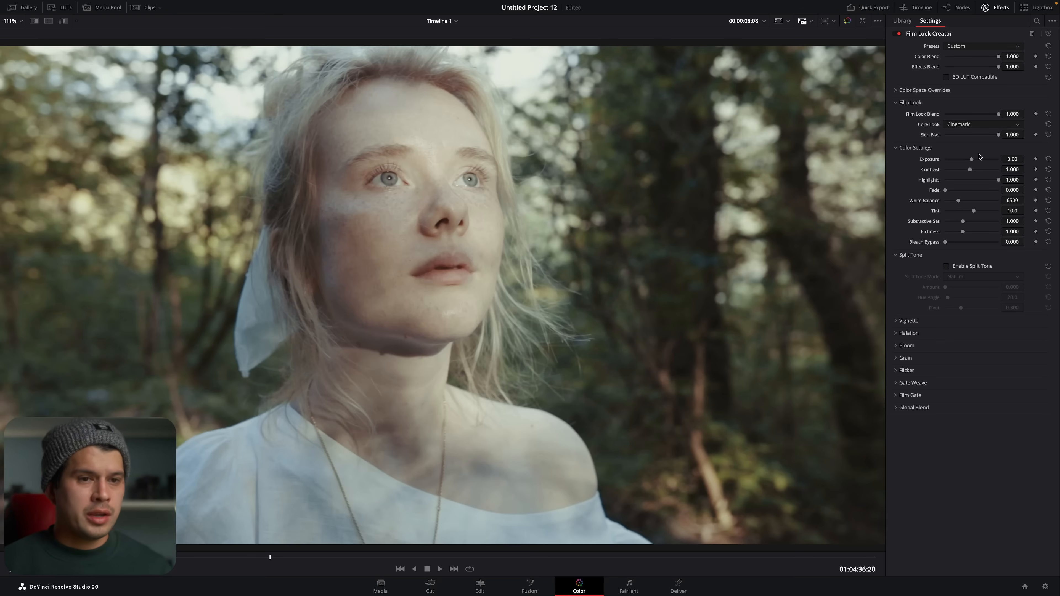
Step: Lower Exposure to -0.74 and set Contrast to 1 after trying its default of 1.250
drag(971, 160, 969, 162)
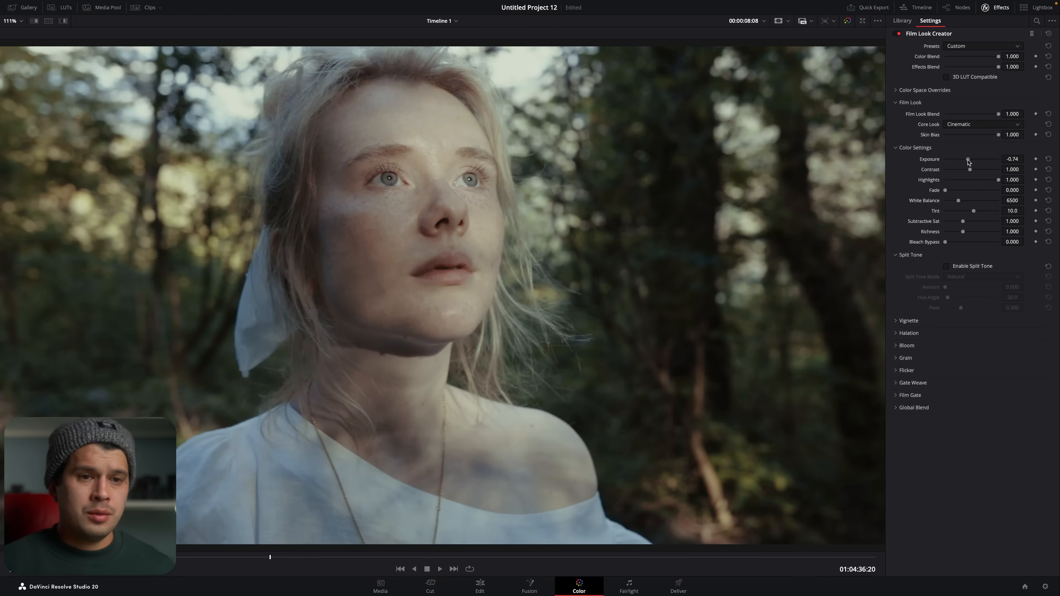
double_click(933, 171)
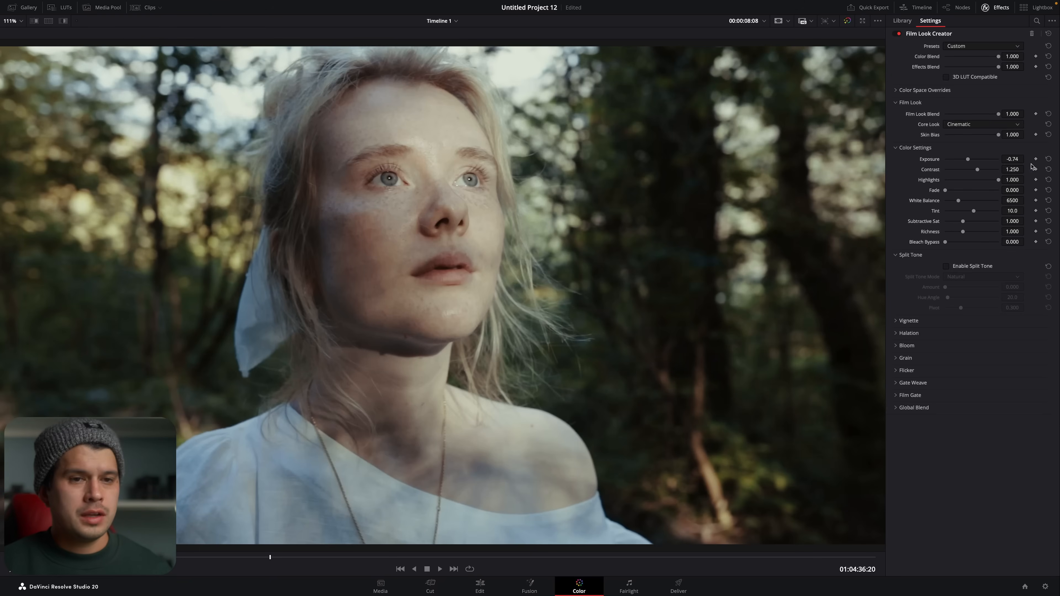
double_click(1012, 170)
text(1)
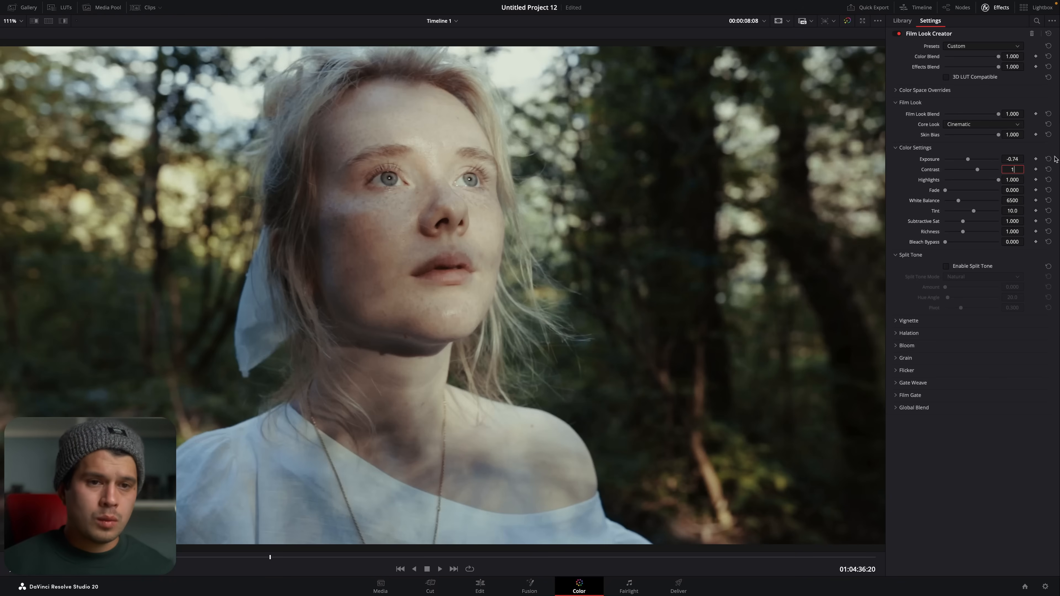
key(Return)
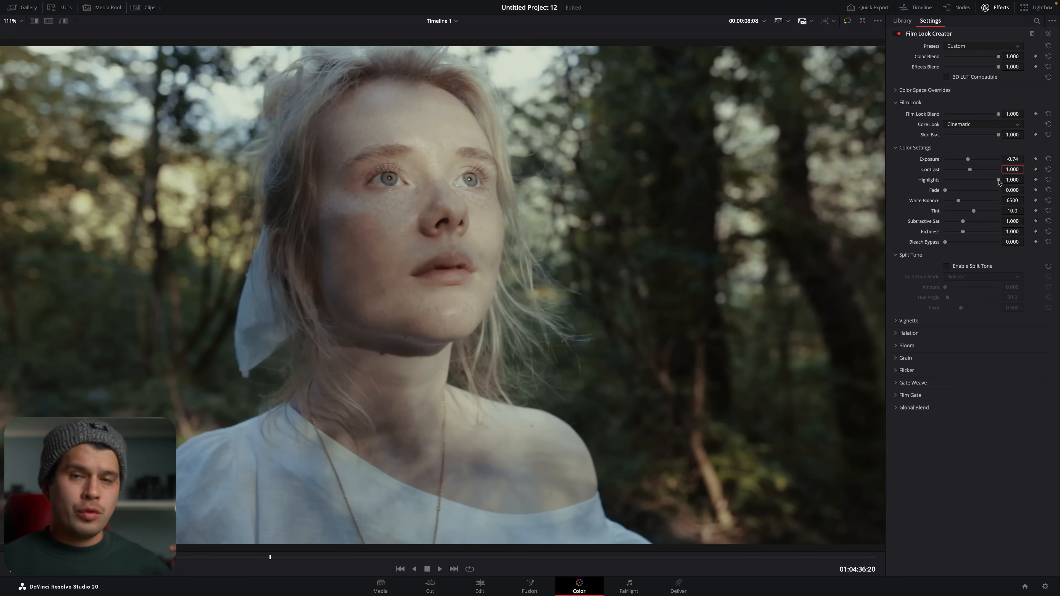
Step: Try out the Highlights setting on the bright background areas and return it to 1.000
drag(998, 180, 1048, 180)
scroll(293, 86, up, 5)
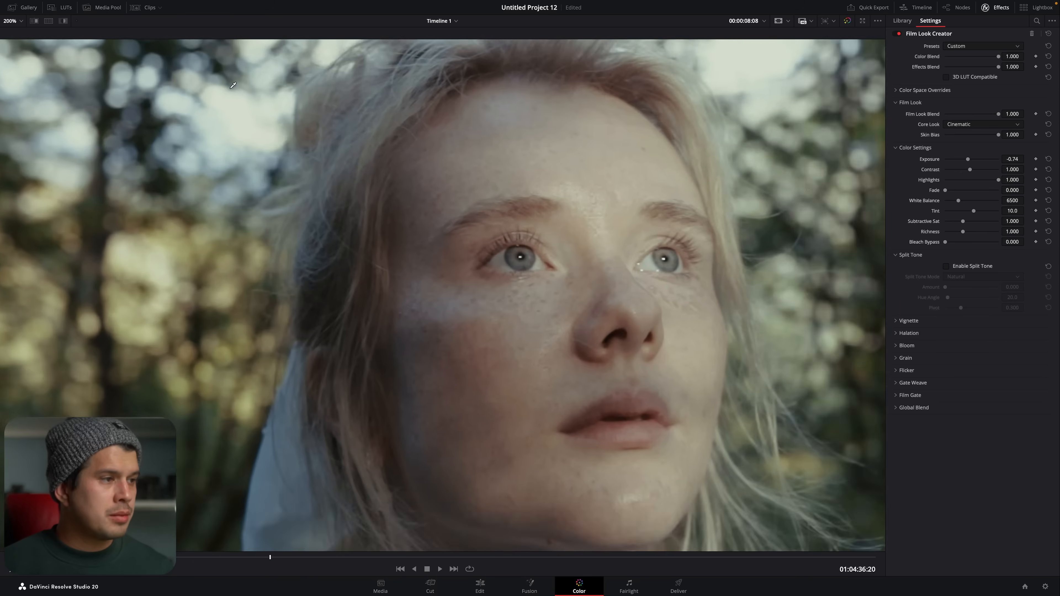
drag(998, 180, 1037, 184)
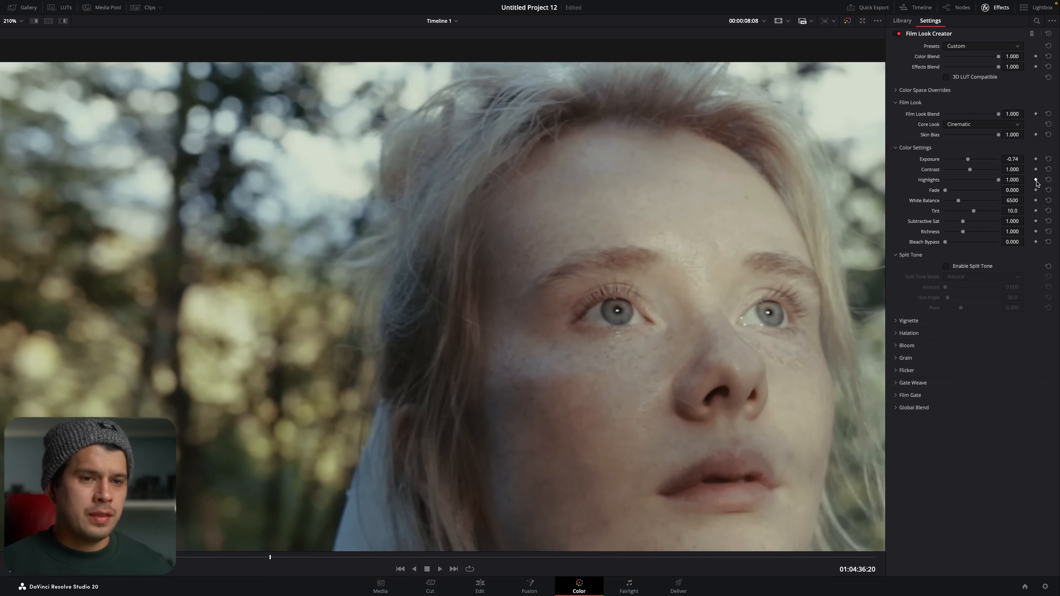
key(shift+z)
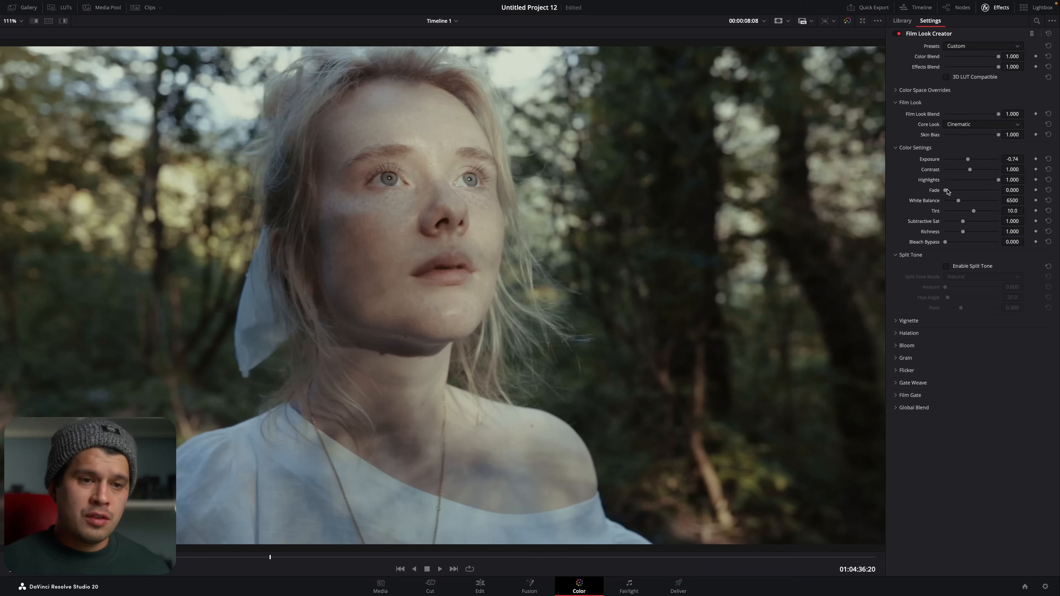
Step: Adjust the color settings to a Fade of 0.178, a White Balance of 8558 and a Tint of -5.8
drag(945, 190, 992, 195)
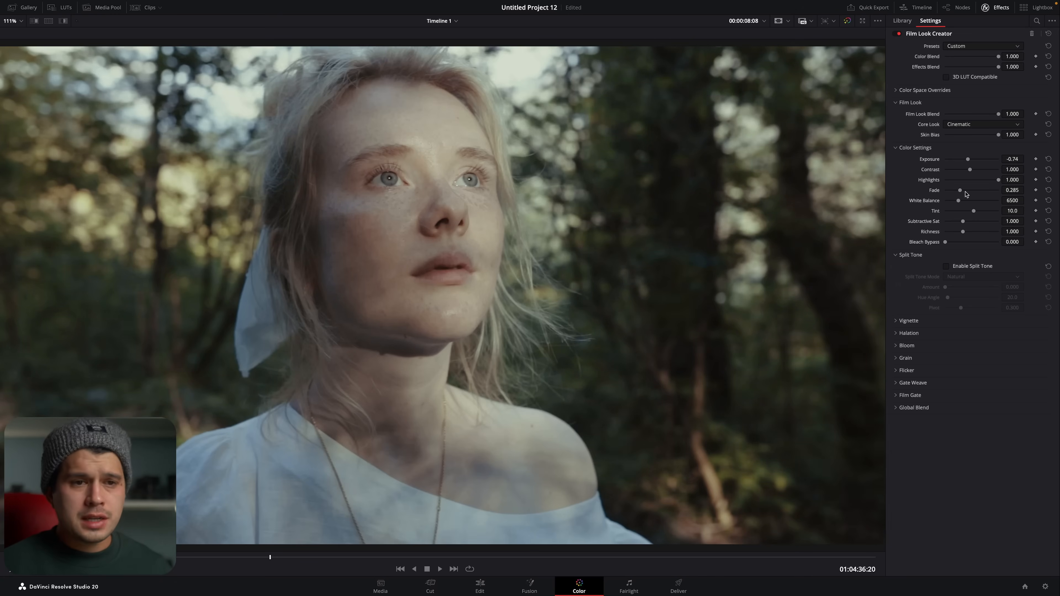
drag(960, 191, 954, 191)
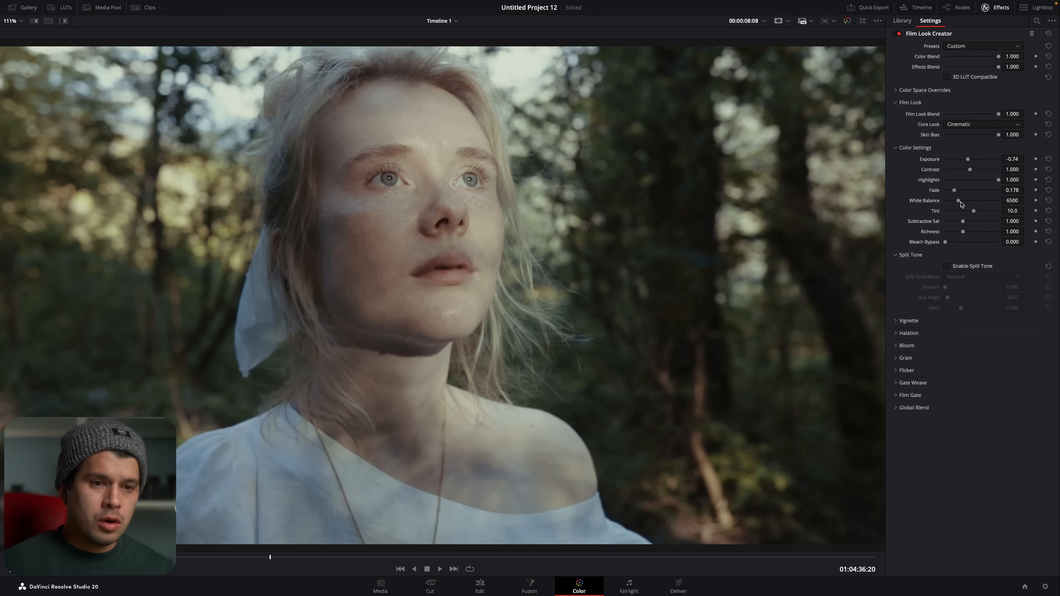
drag(959, 200, 963, 201)
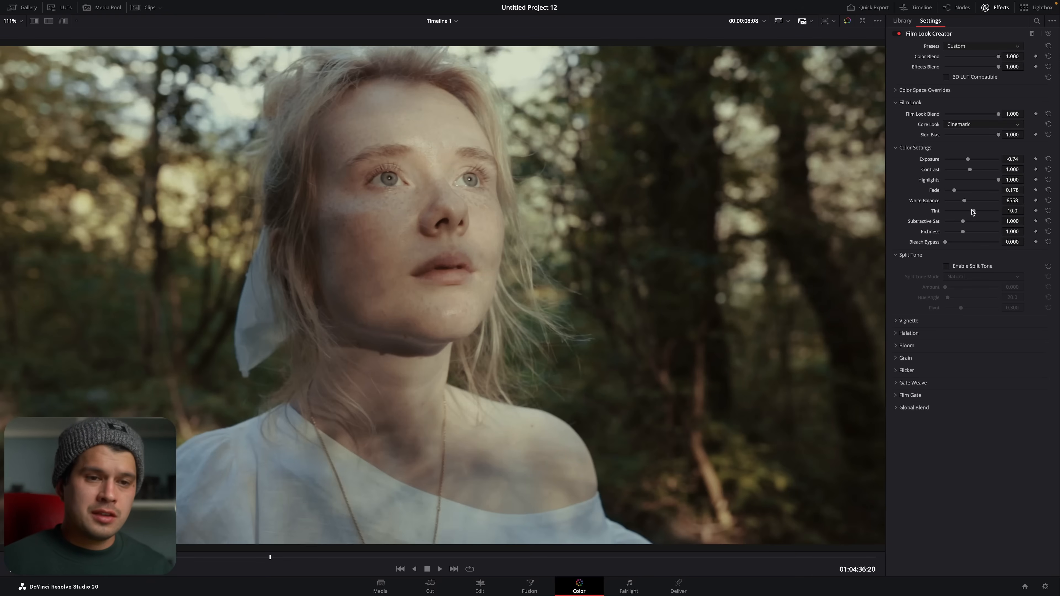
mouse_move(974, 212)
mouse_down()
mouse_move(991, 212)
mouse_move(971, 212)
mouse_up()
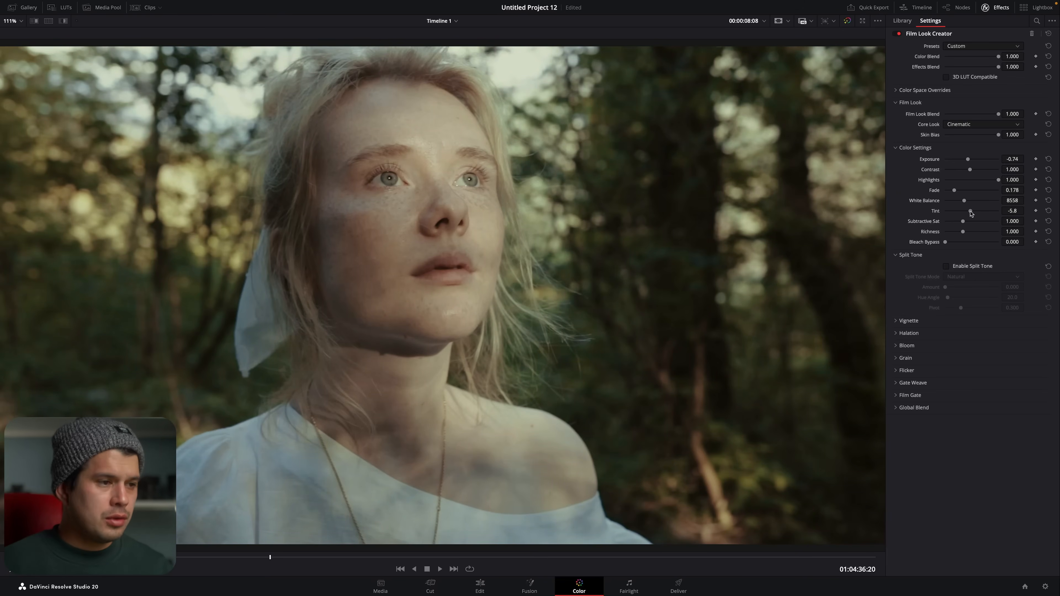
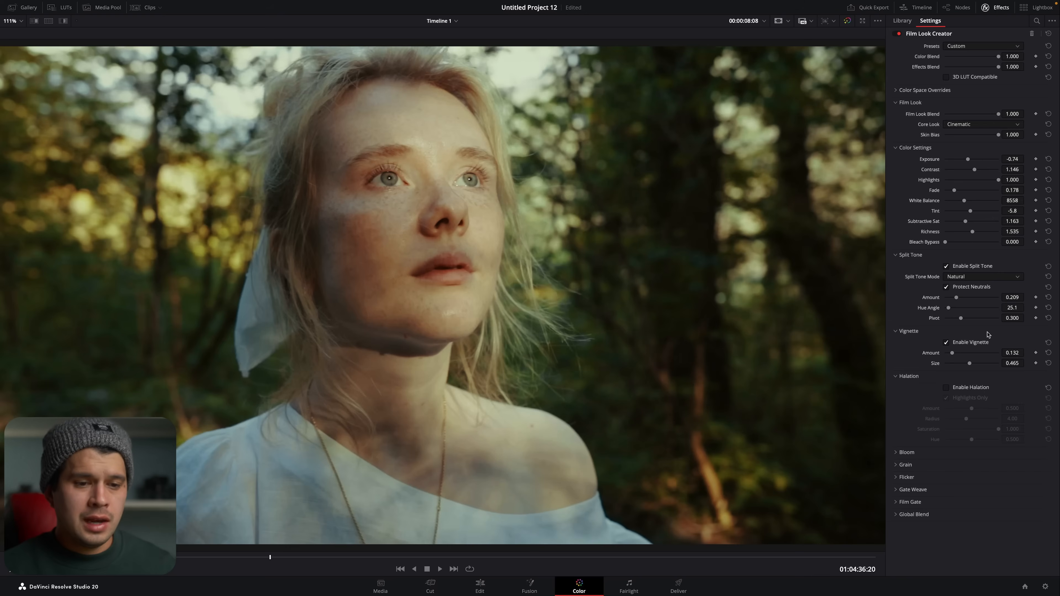
Step: Enable the Halation effect in the Film Look Creator
click(939, 376)
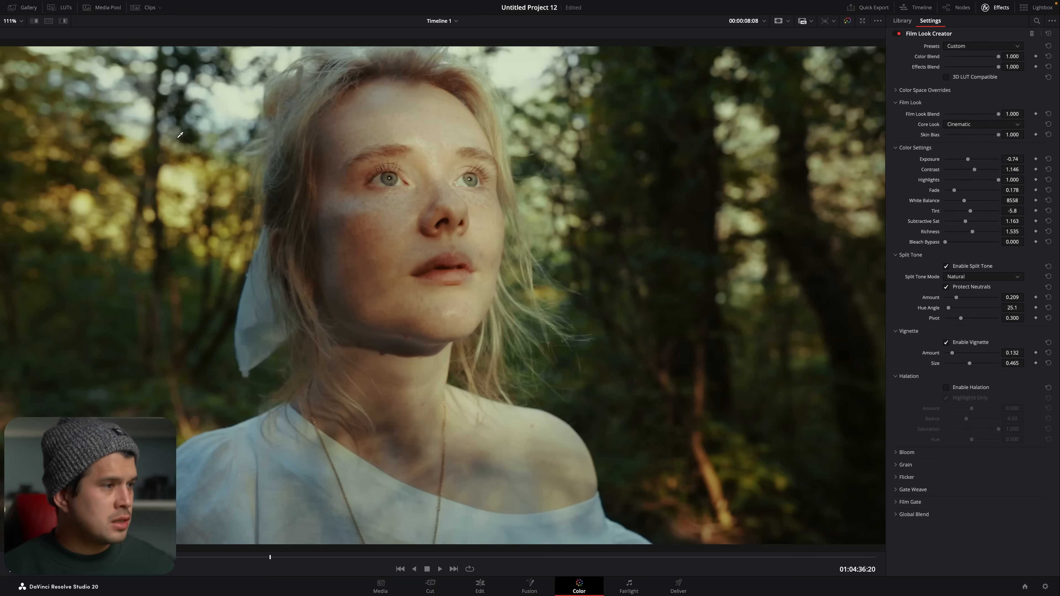
click(946, 387)
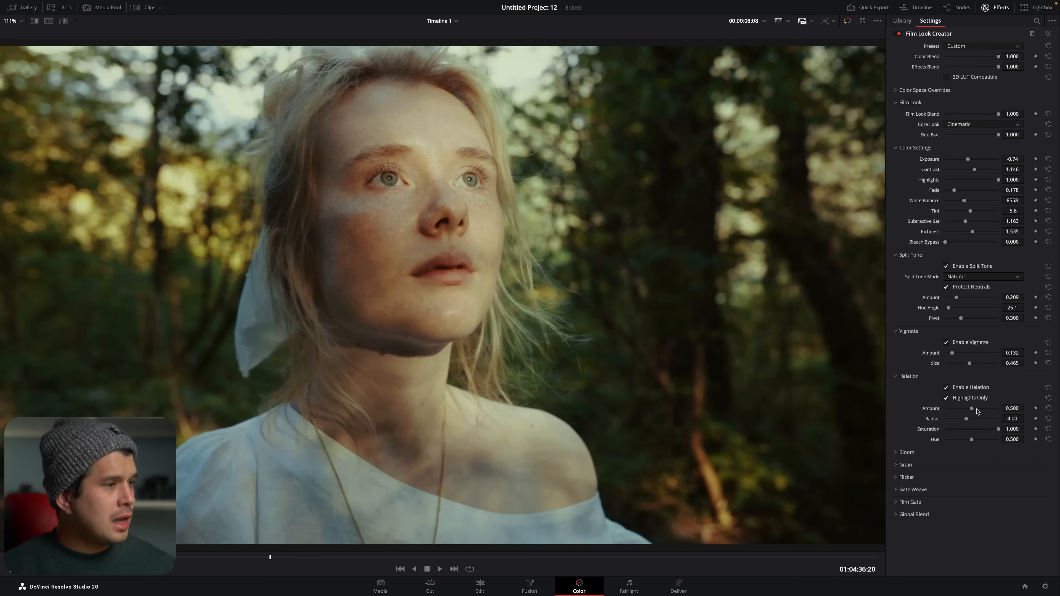
Step: Try the halation at an Amount of 1.000 and a Radius of 10.00, comparing the bright background edges with the effect off and on
drag(988, 414, 1018, 420)
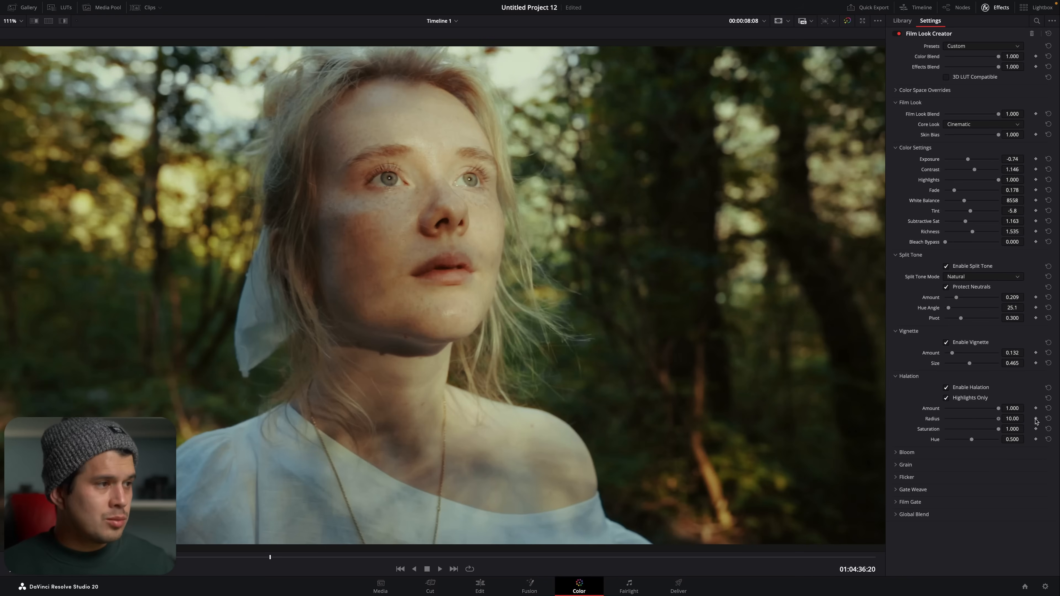
drag(316, 130, 502, 245)
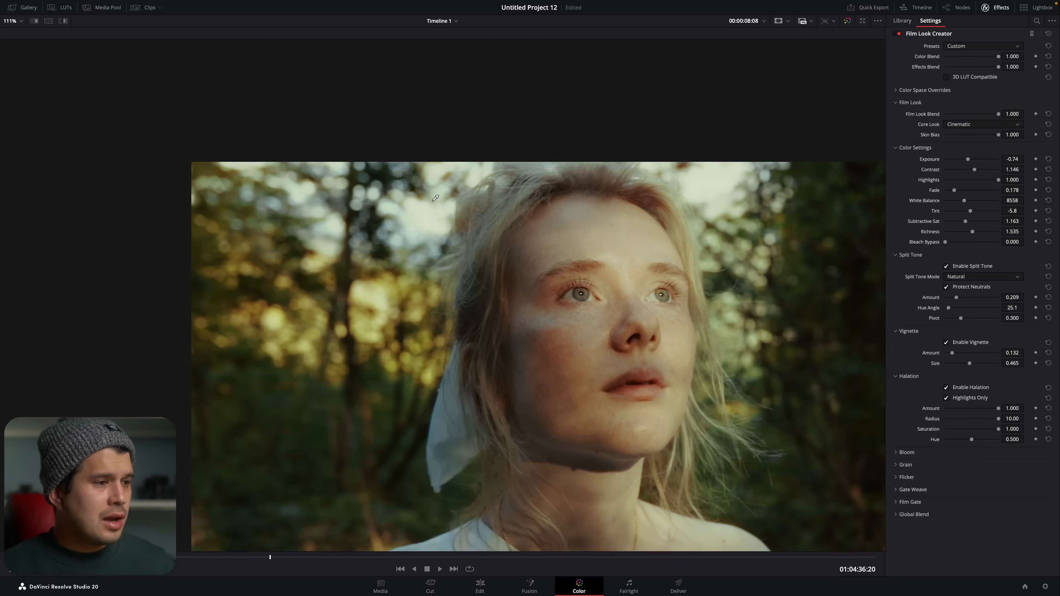
scroll(320, 157, up, 5)
drag(319, 158, 310, 40)
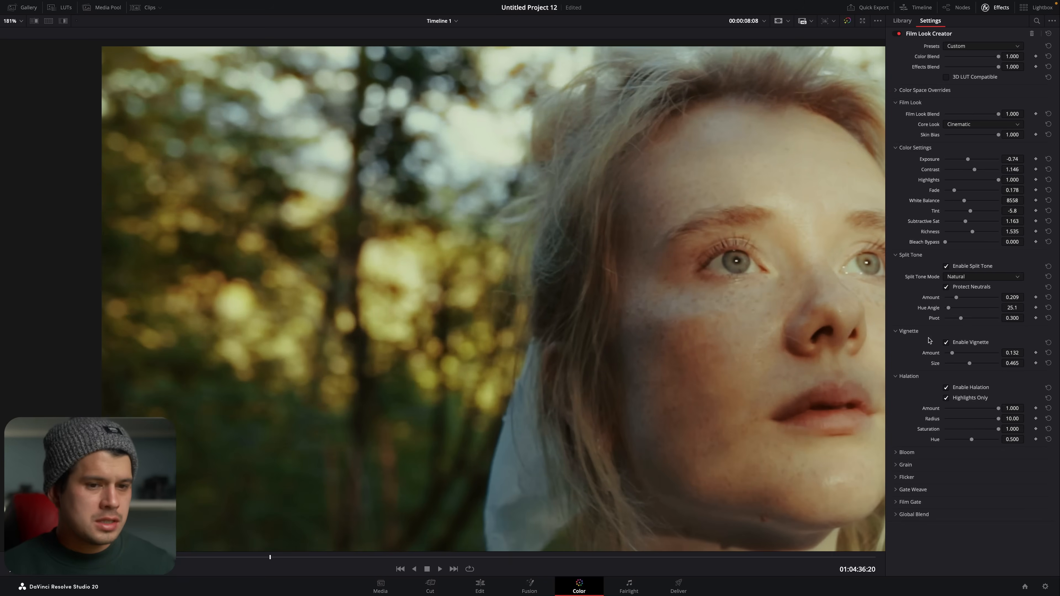
click(973, 389)
click(973, 389)
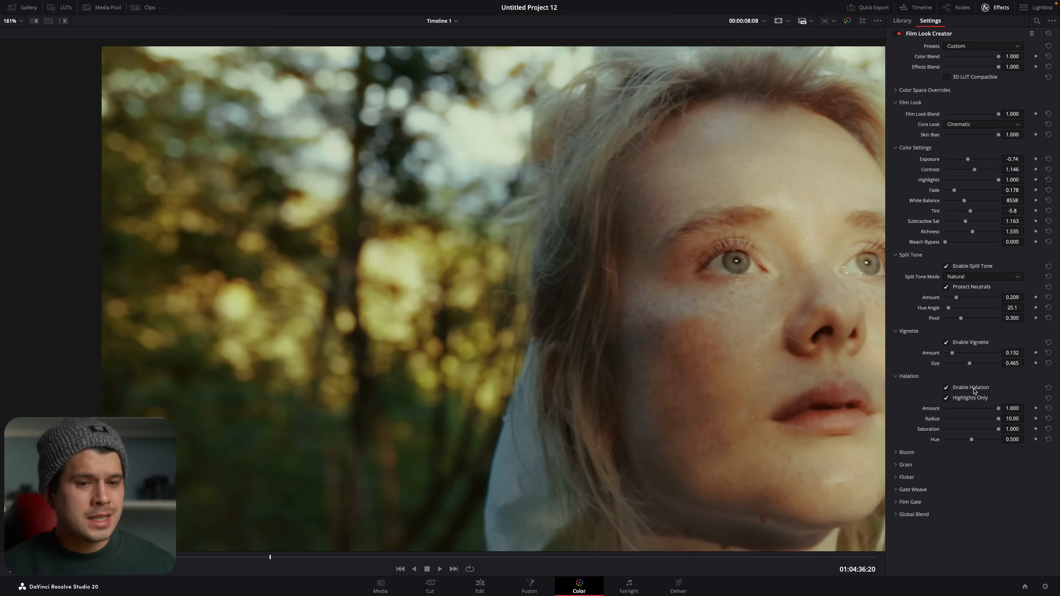
mouse_move(996, 418)
mouse_down()
mouse_move(969, 420)
mouse_move(1007, 418)
mouse_up()
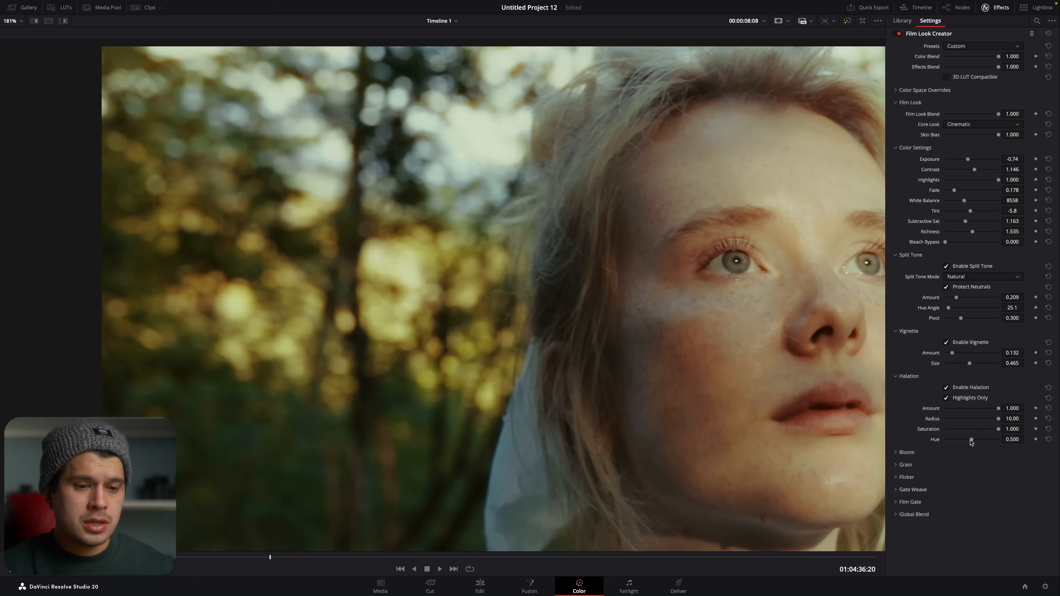
Step: Try the halation Hue at 0.000 and at 0.512, checking the color fringing around the face and hair
drag(971, 441, 921, 440)
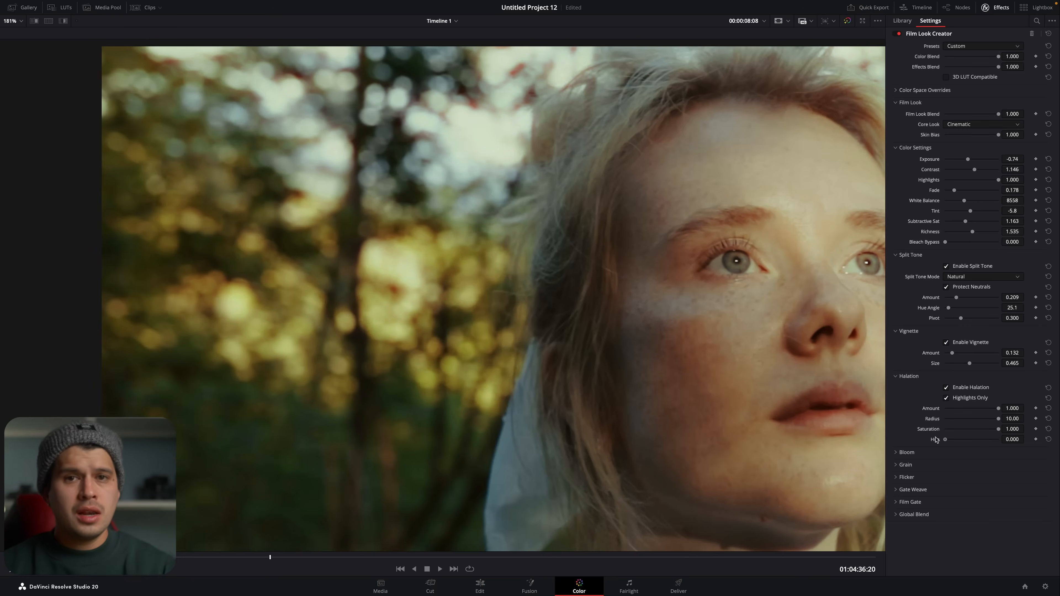
drag(936, 440, 972, 450)
drag(607, 244, 356, 213)
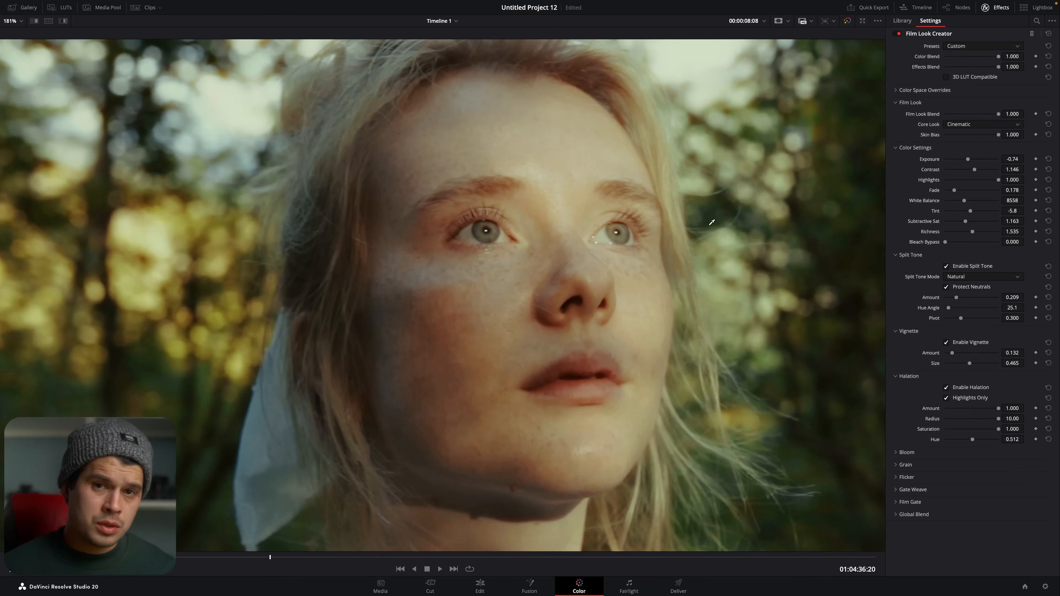
scroll(454, 188, down, 5)
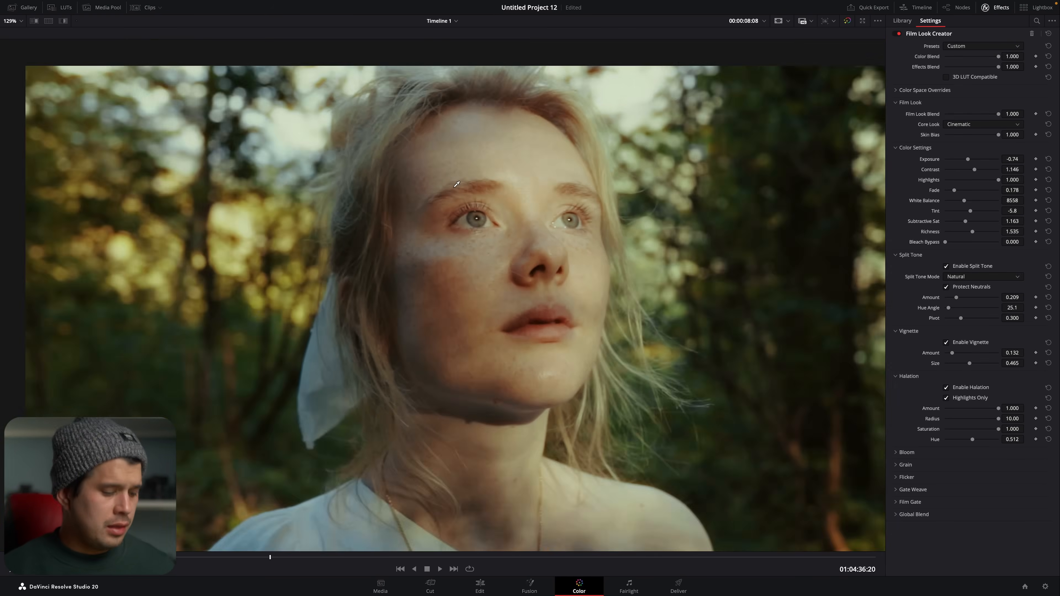
key(shift+z)
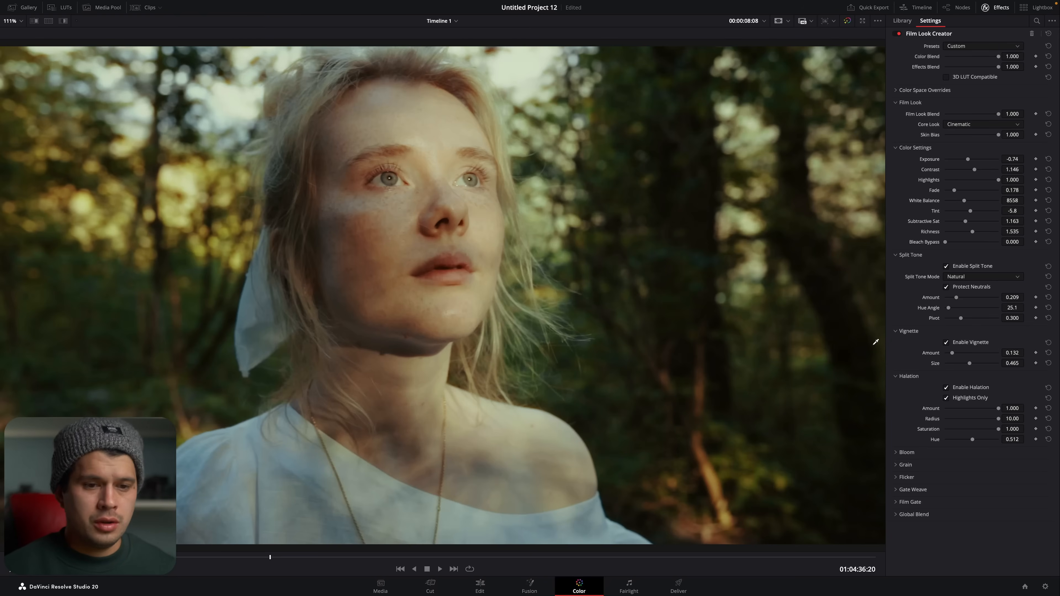
Step: Set the halation to an Amount of 0.279, a Radius of 2.87 and a Hue of 0.357, and compare it off and on
drag(961, 411, 980, 420)
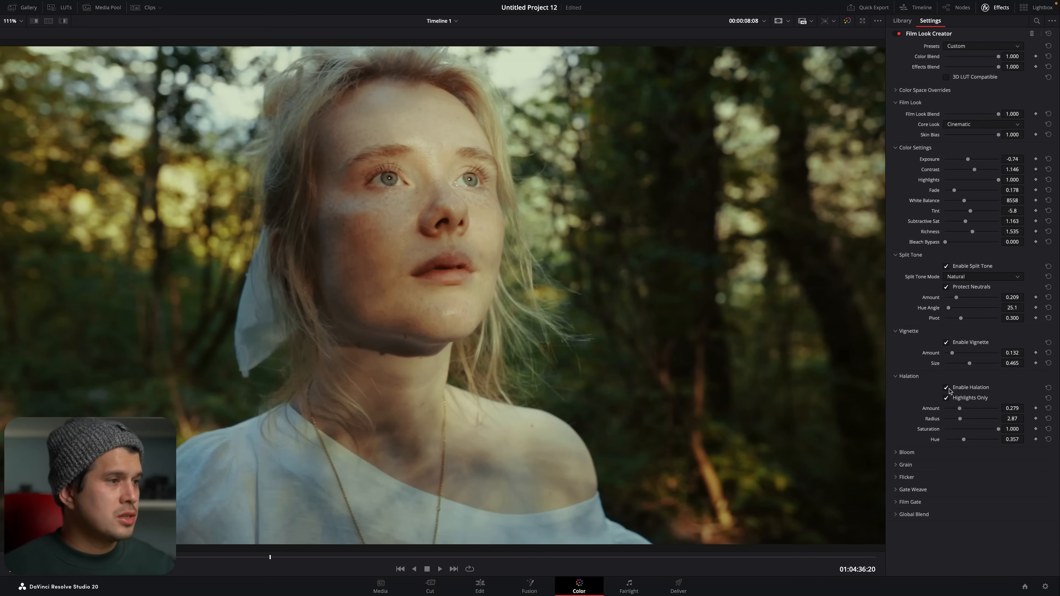
click(949, 389)
click(949, 389)
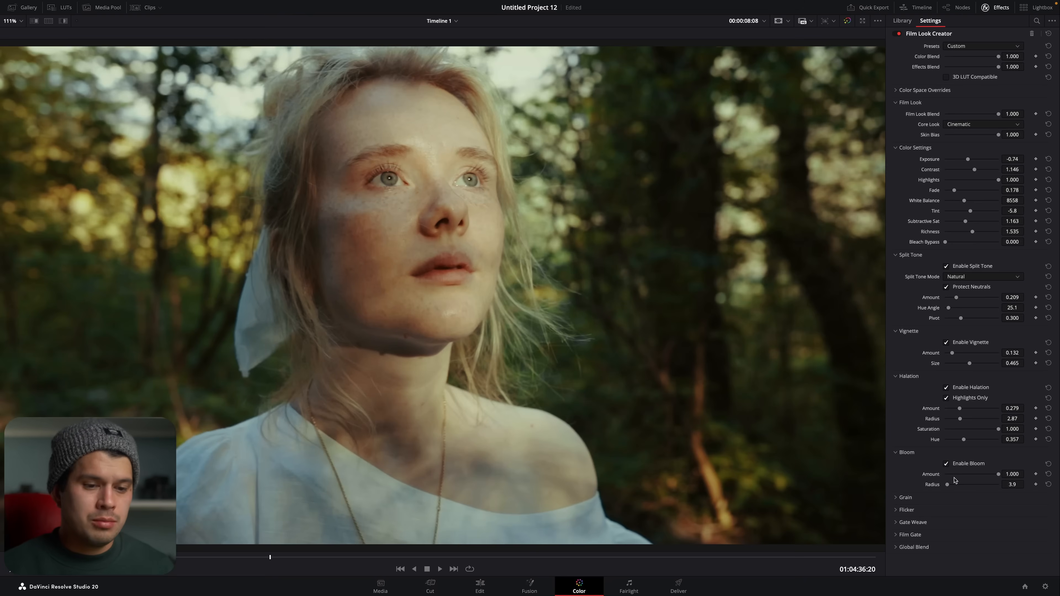
Step: Try the Bloom Radius at 0.0 and 100.0 with full Amount, comparing the image with the effect off and on
drag(953, 485, 1018, 487)
drag(939, 488, 909, 488)
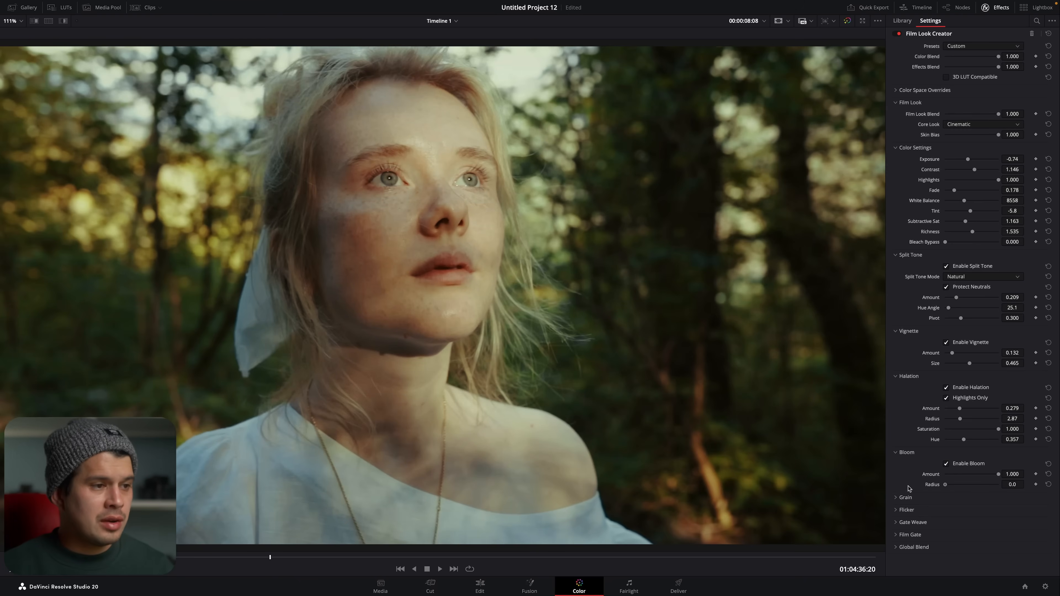
click(978, 465)
click(979, 465)
click(978, 465)
click(979, 465)
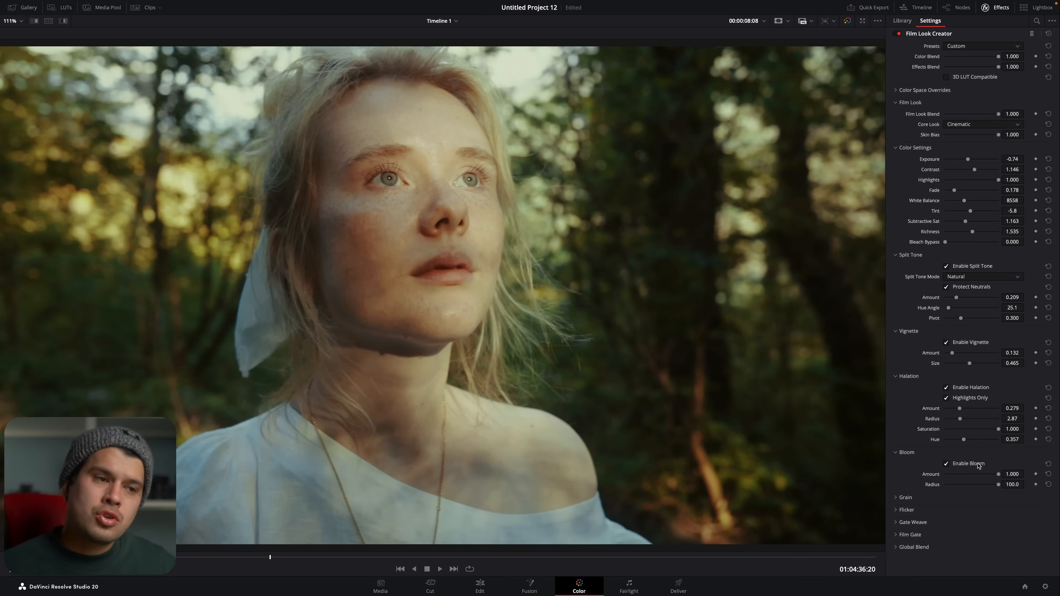
Step: Compare the image with and without Bloom, and reduce its Amount to 0.326 and its Radius to 27.9
click(979, 466)
click(978, 465)
click(979, 465)
click(979, 465)
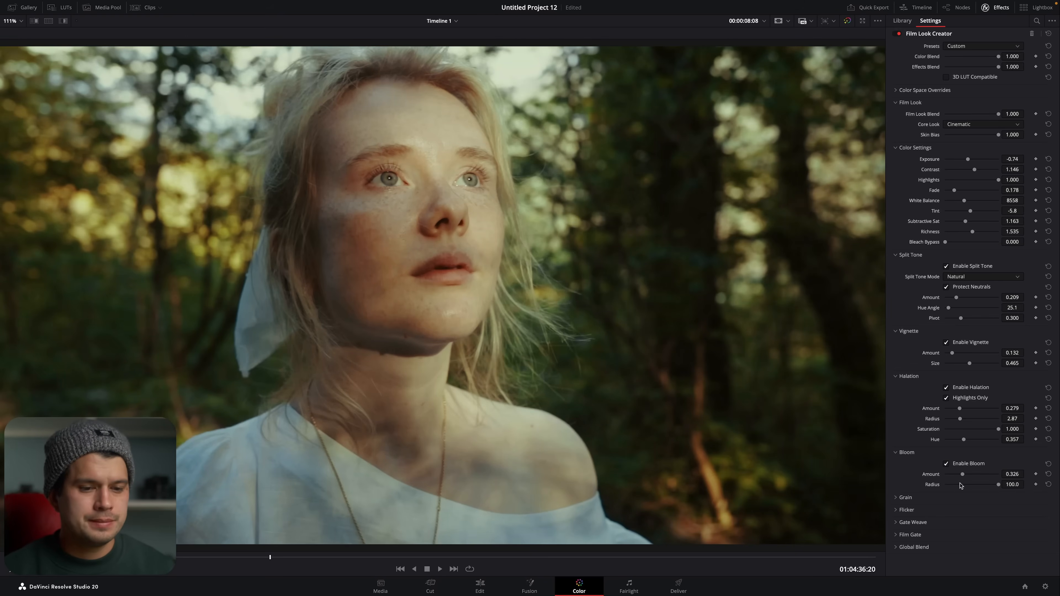
Step: Collapse the Color Settings and Split Tone sections and enable Grain, inspecting its texture on the face
click(915, 148)
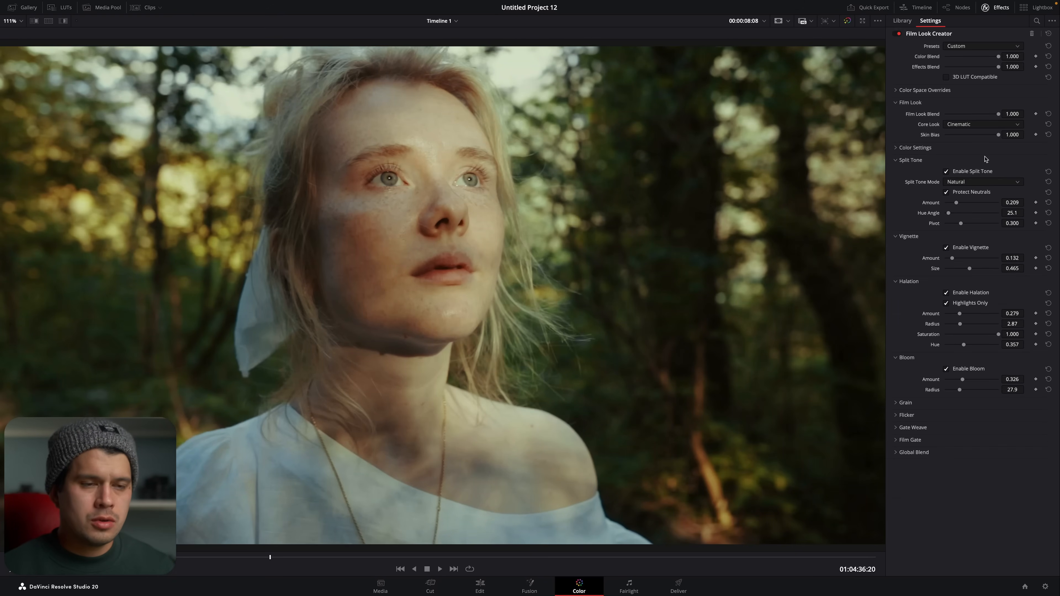
click(949, 160)
click(905, 338)
click(972, 353)
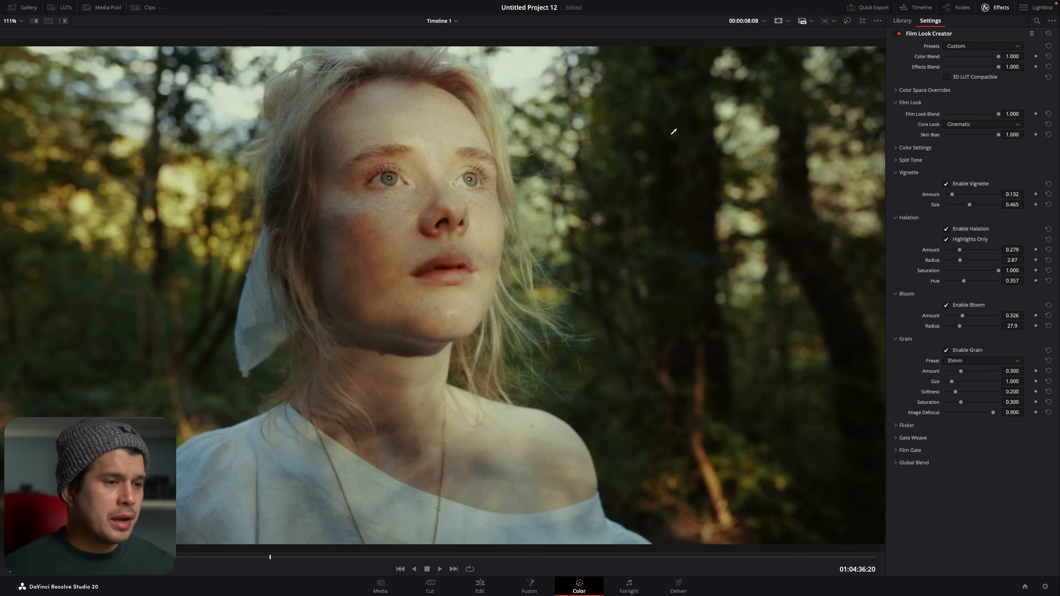
scroll(388, 195, up, 3)
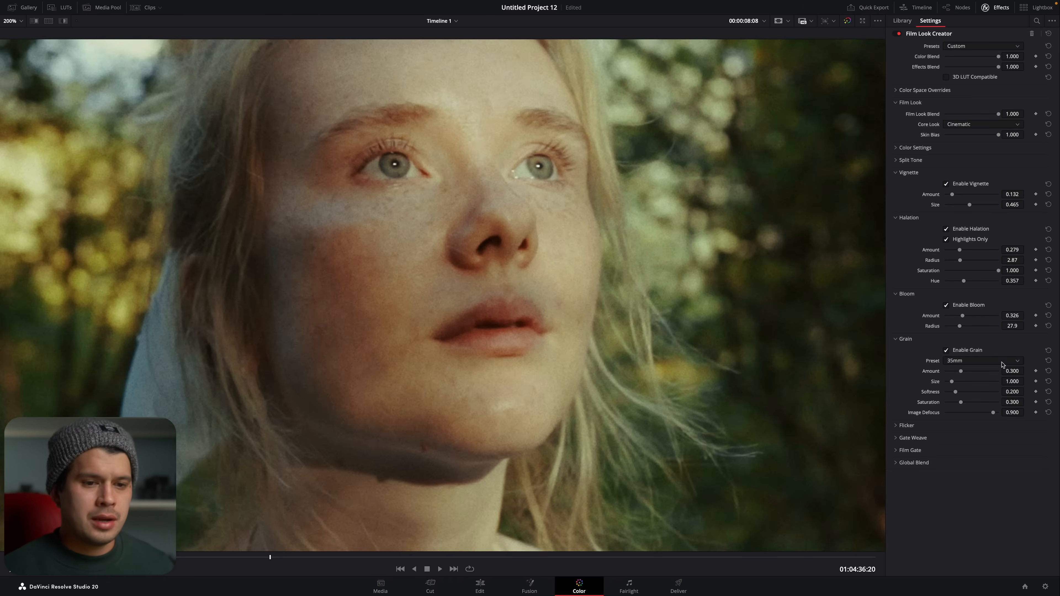
scroll(793, 255, down, 3)
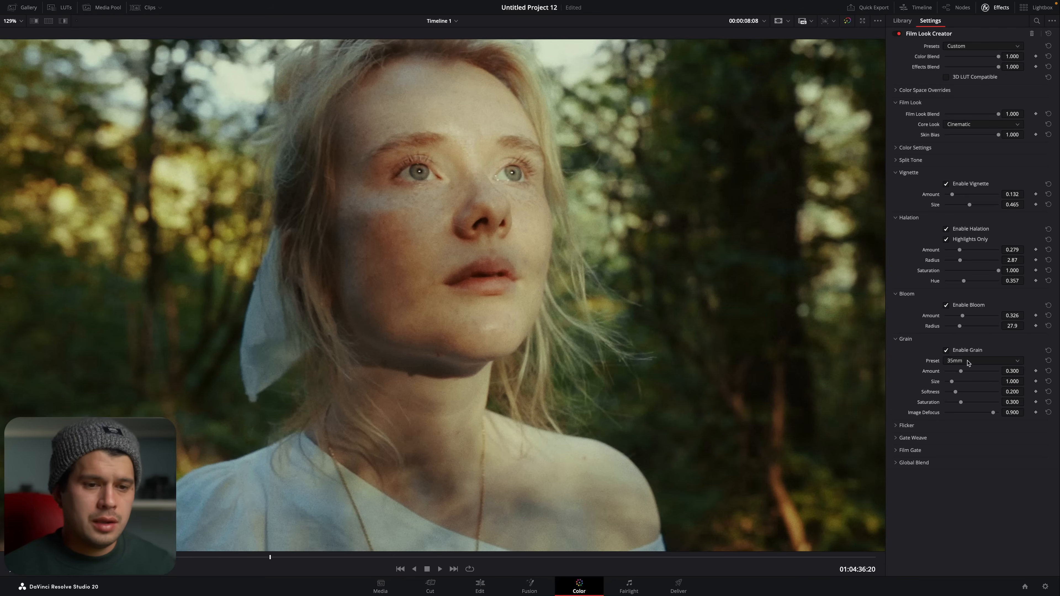
Step: Try the 65mm grain preset, inspect it up close and return to 35mm
click(969, 363)
click(1000, 358)
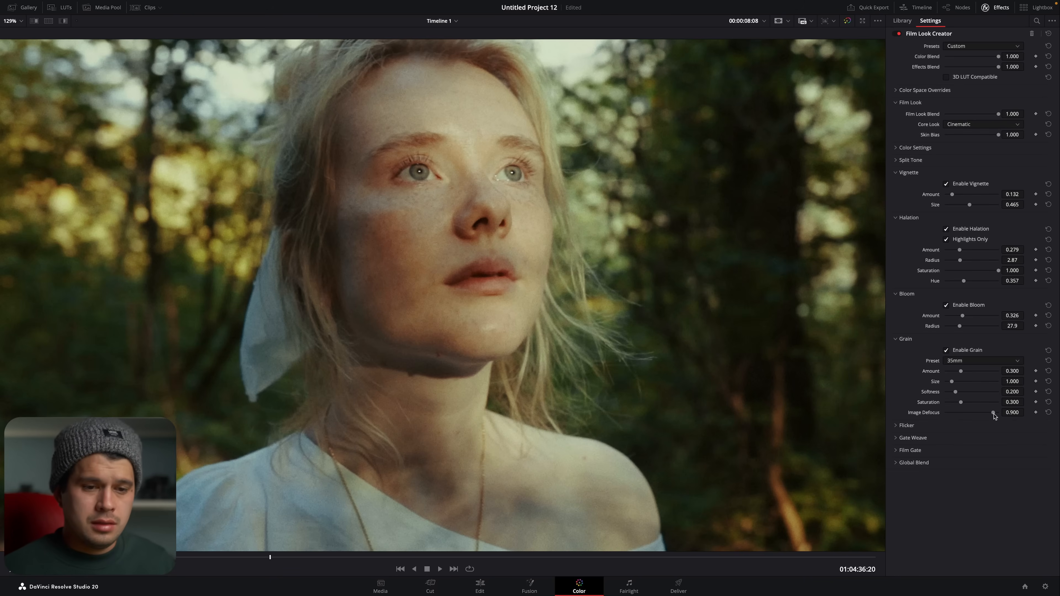
click(969, 363)
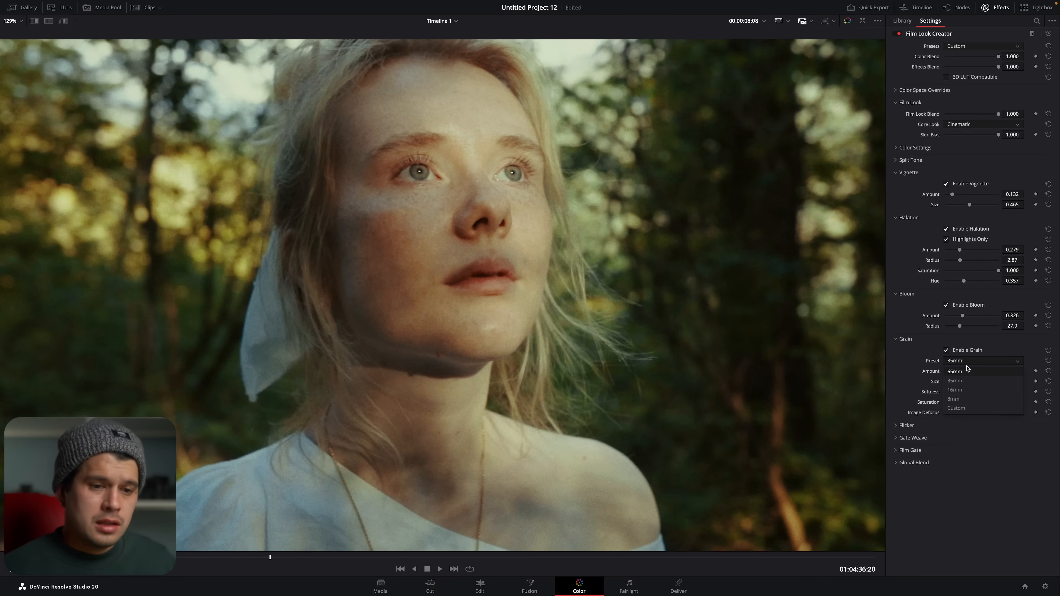
click(967, 372)
scroll(679, 157, up, 5)
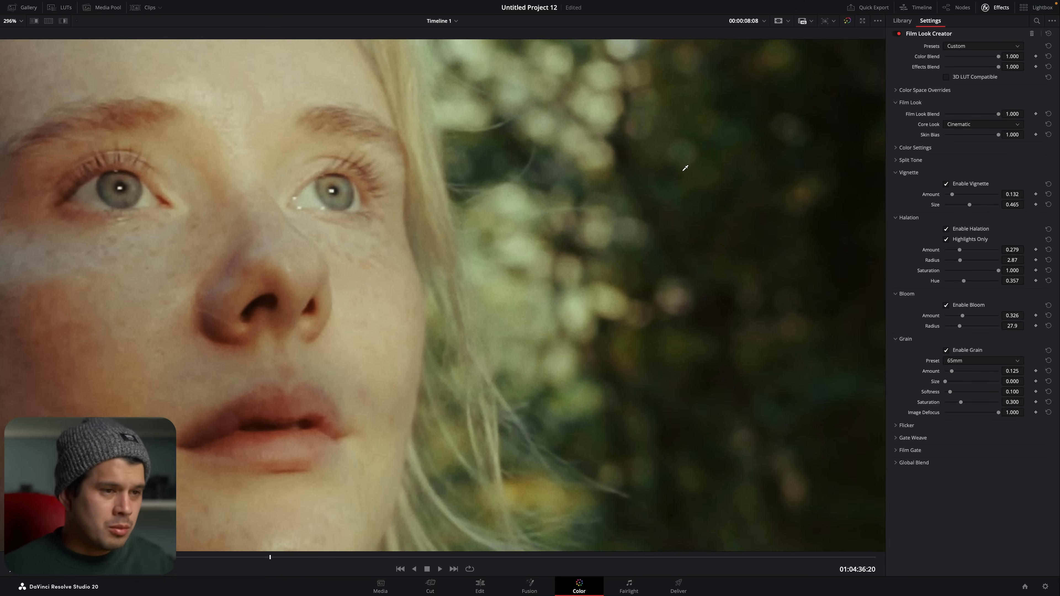
click(975, 362)
click(954, 380)
Step: Try the 16mm and 8mm grain presets on the full frame
scroll(650, 220, down, 5)
click(958, 359)
click(963, 391)
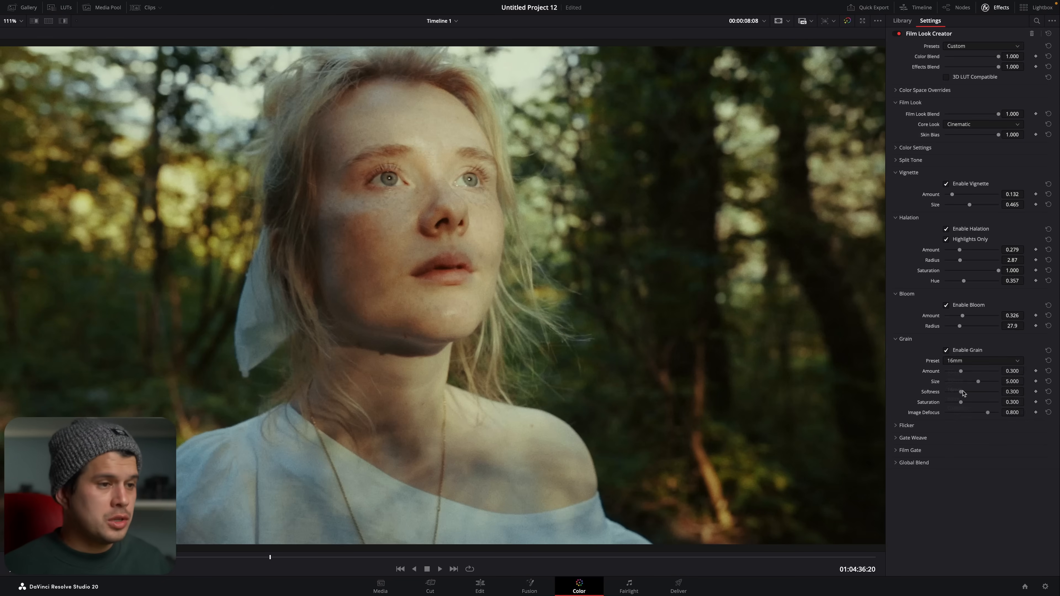
click(988, 362)
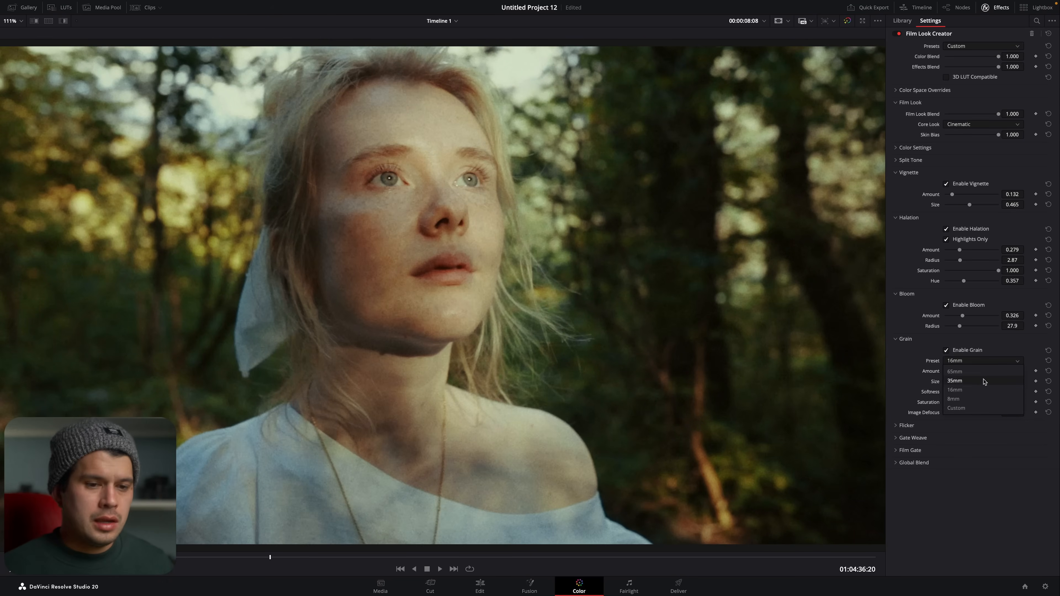
click(977, 401)
Step: Switch the grain preset back to 35mm and raise Image Defocus to 1.000
click(988, 361)
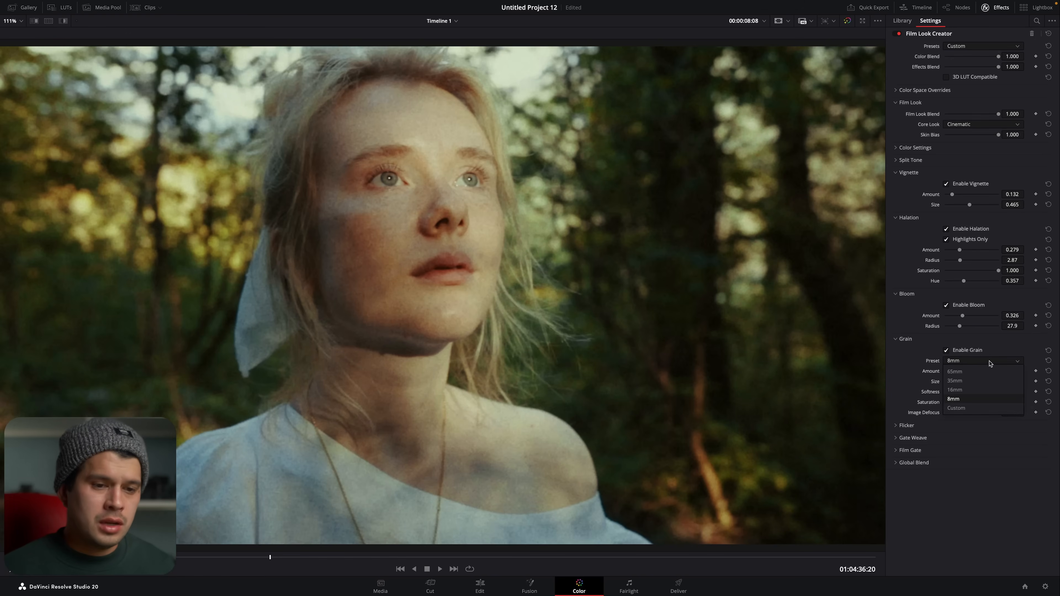
click(986, 381)
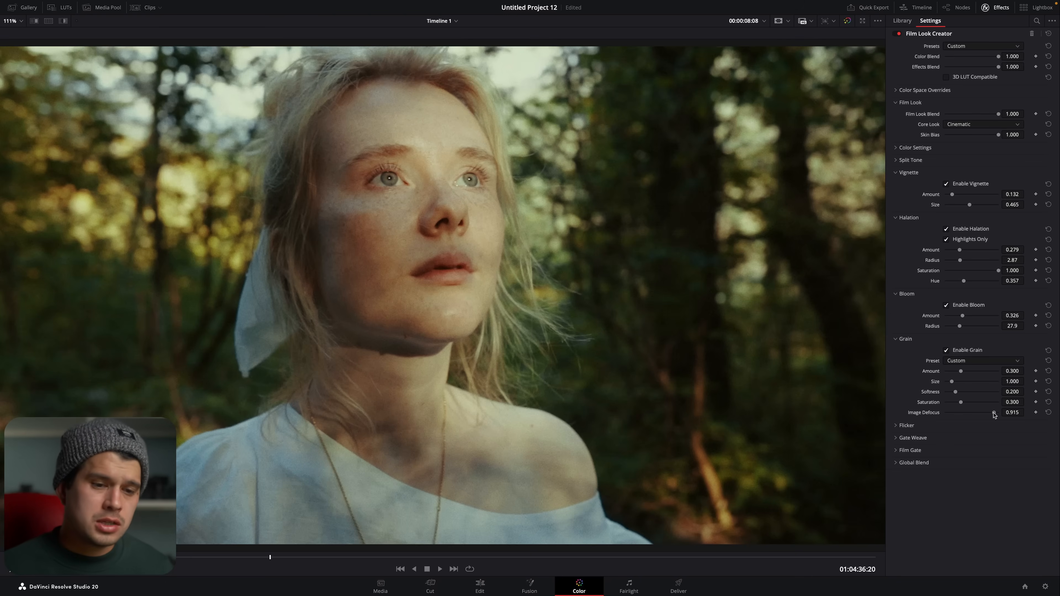
drag(975, 414, 1049, 409)
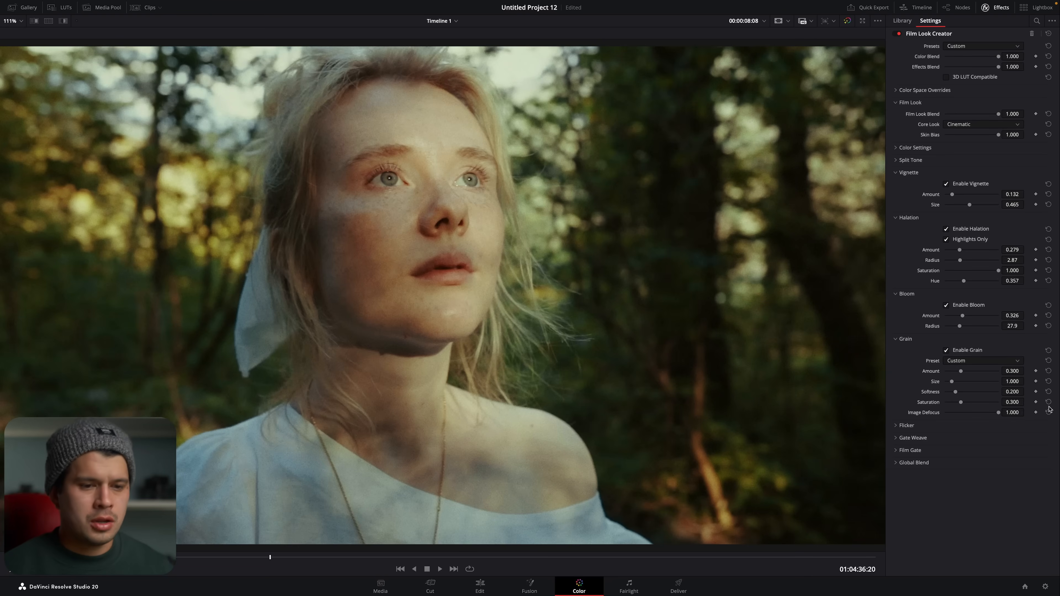
Step: Enable Flicker and Gate Weave, and set the Amount and Rate of both to 1.000
click(920, 425)
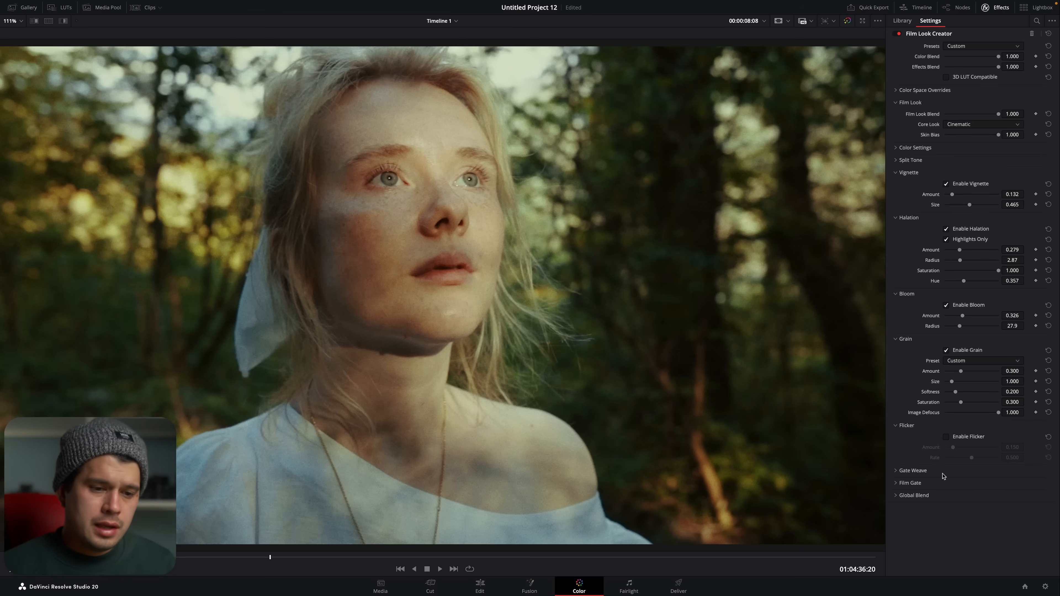
click(913, 471)
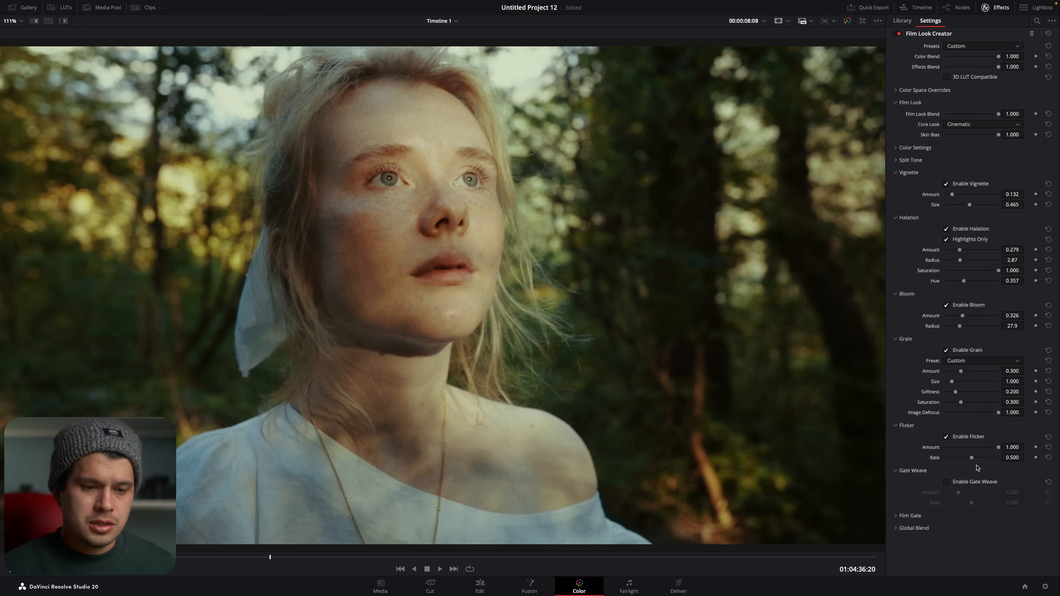
click(945, 482)
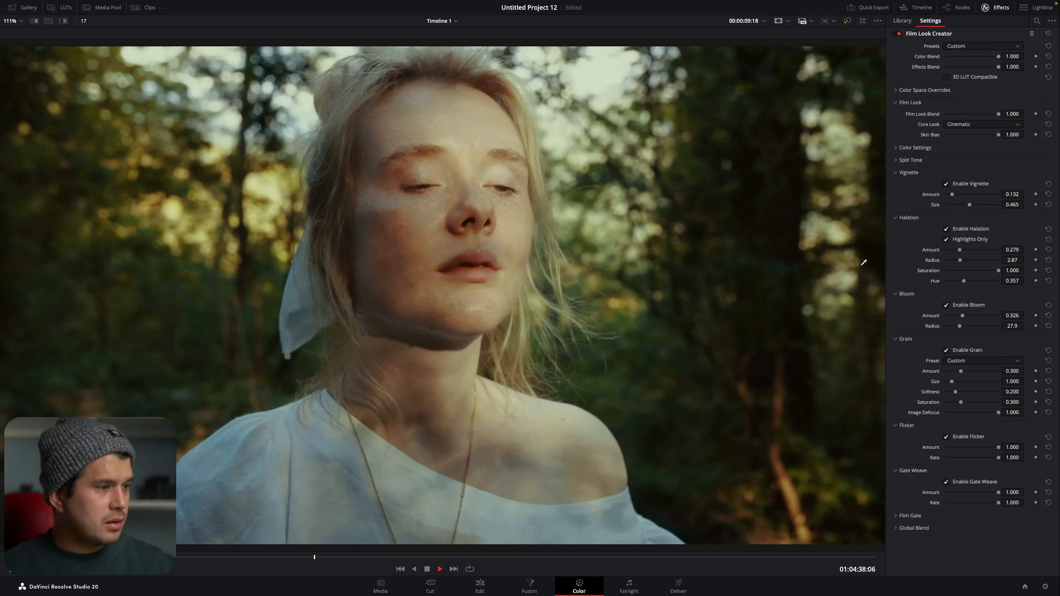
Step: Preview the flicker and gate weave in playback, disabling Flicker first and Gate Weave after another playback
key(space)
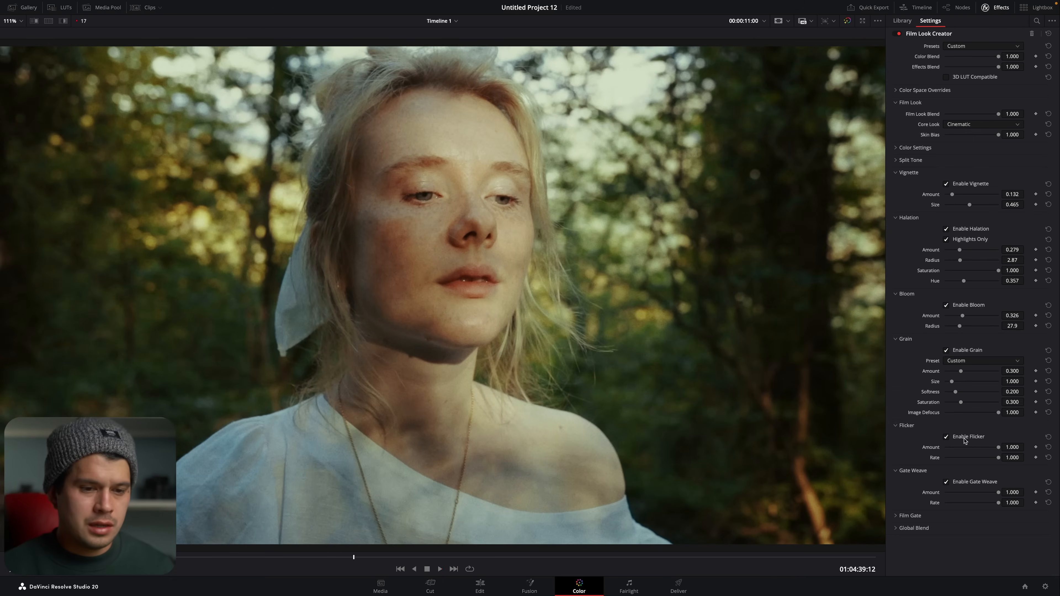
key(space)
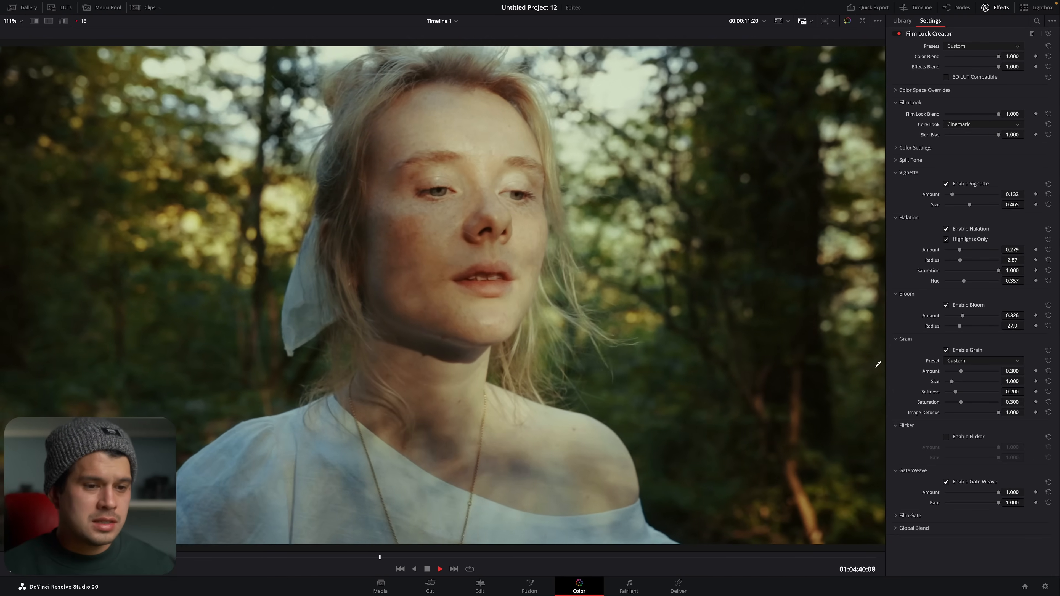
key(space)
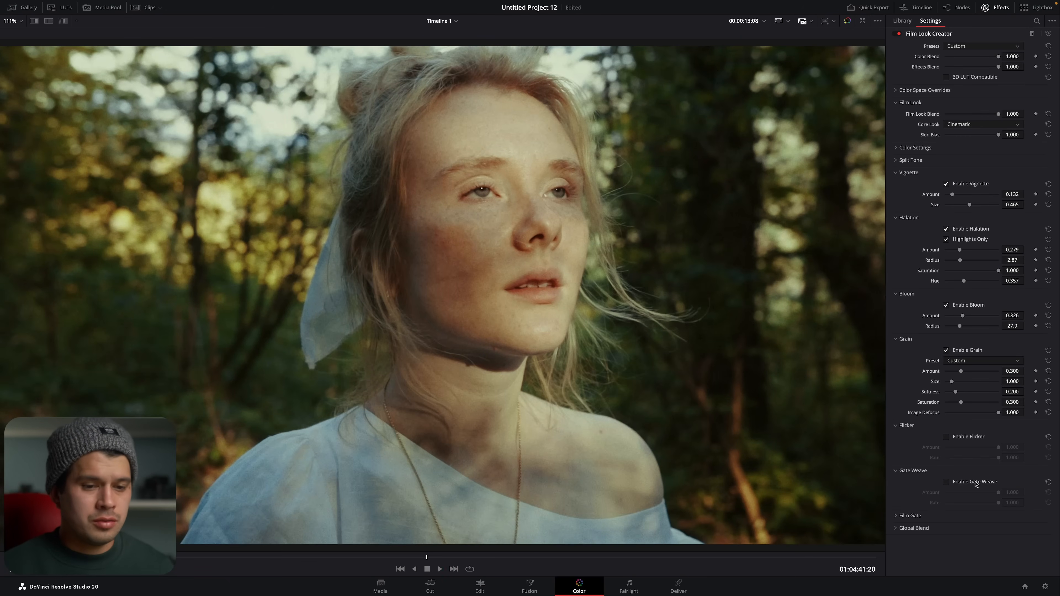
Step: Collapse the Flicker and Gate Weave sections and enable the Film Gate effect
click(944, 425)
click(1014, 438)
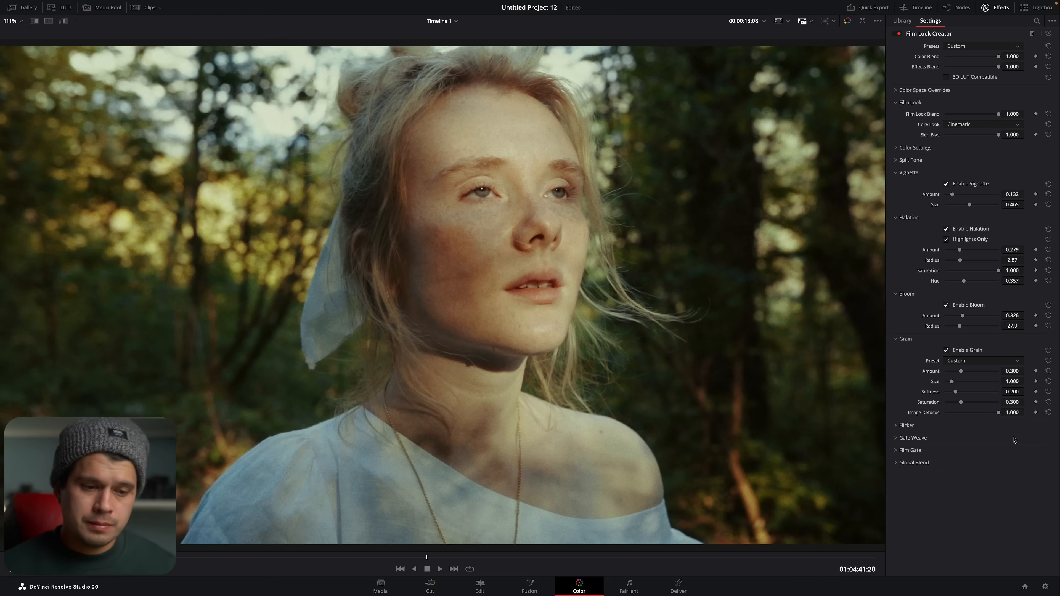
click(951, 451)
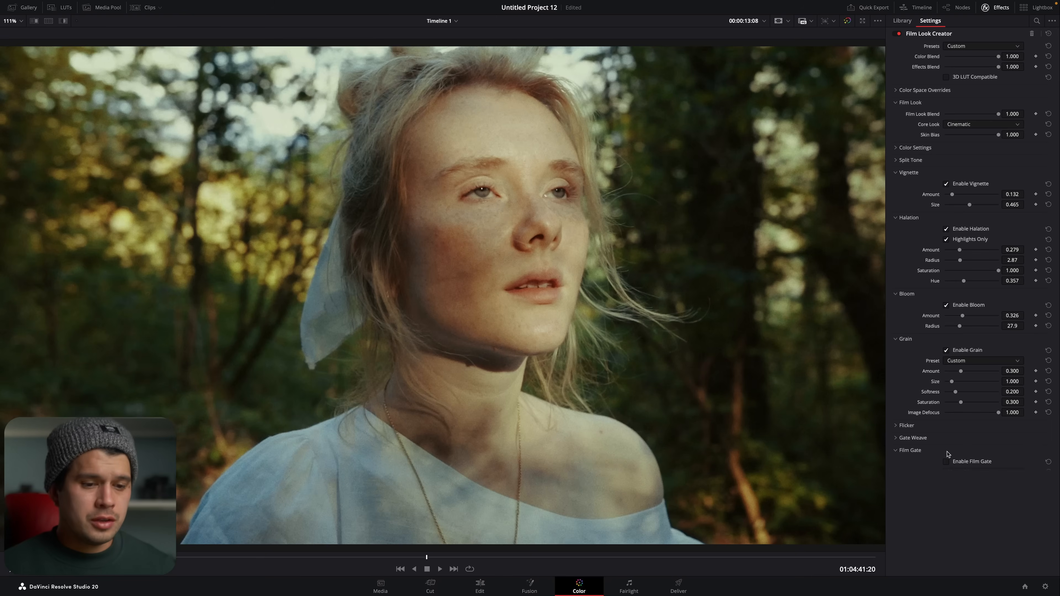
click(969, 462)
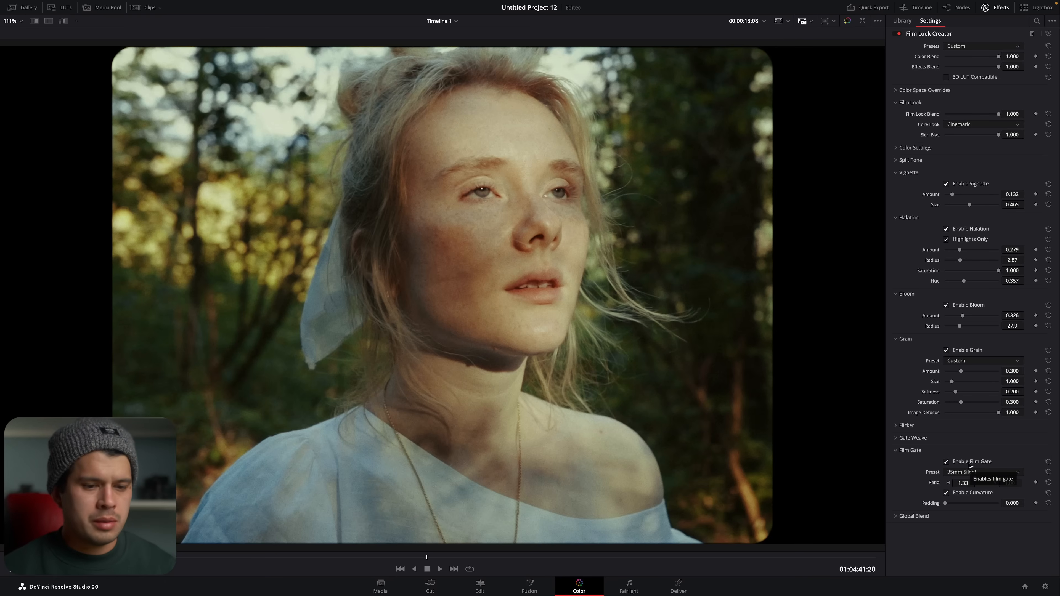
Step: Try the 35mm VistaVision, Super 8mm, 2.4:1 and Custom Film Gate presets, and return the preset to 35mm Silent
click(965, 473)
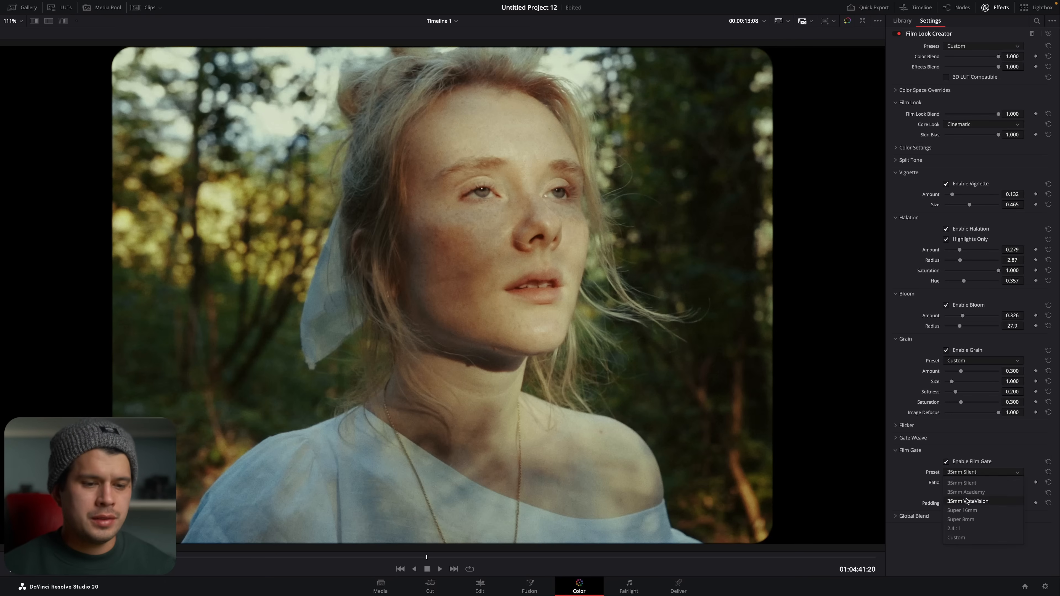
click(959, 499)
click(983, 475)
click(968, 518)
click(983, 476)
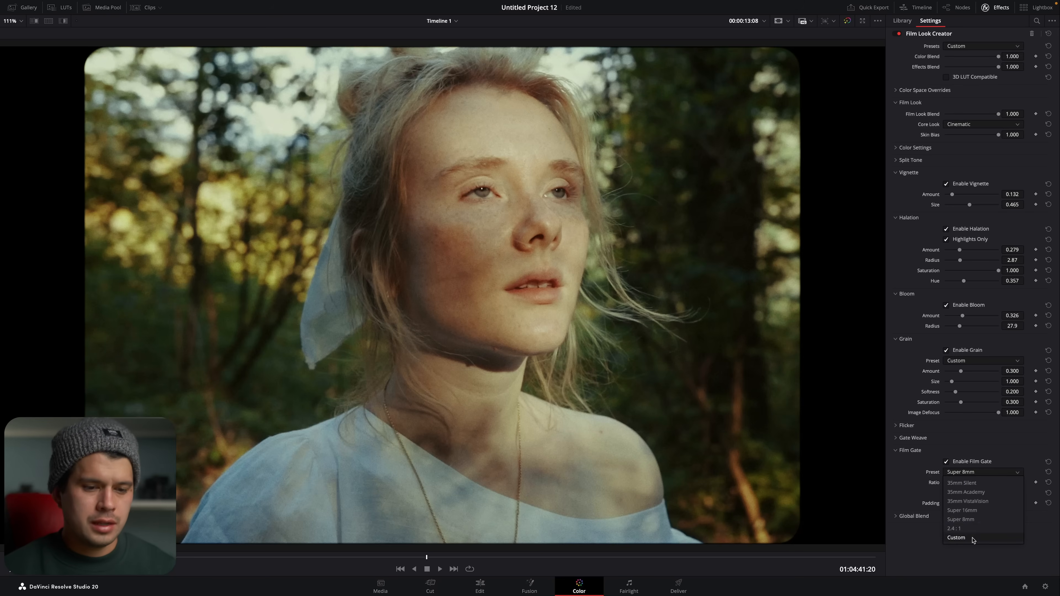
click(955, 529)
click(980, 474)
click(960, 538)
click(978, 473)
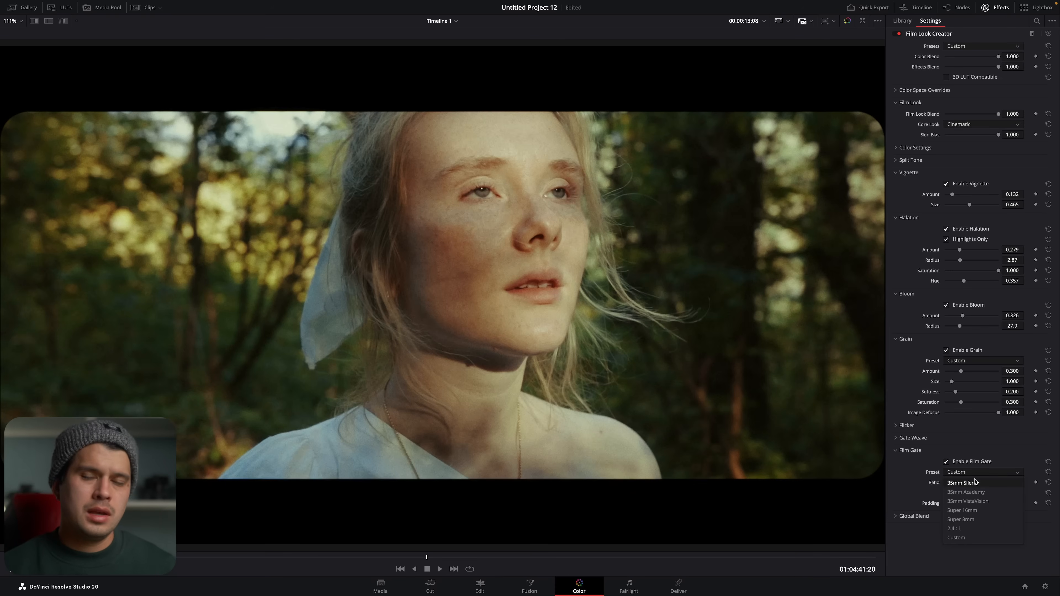
click(975, 483)
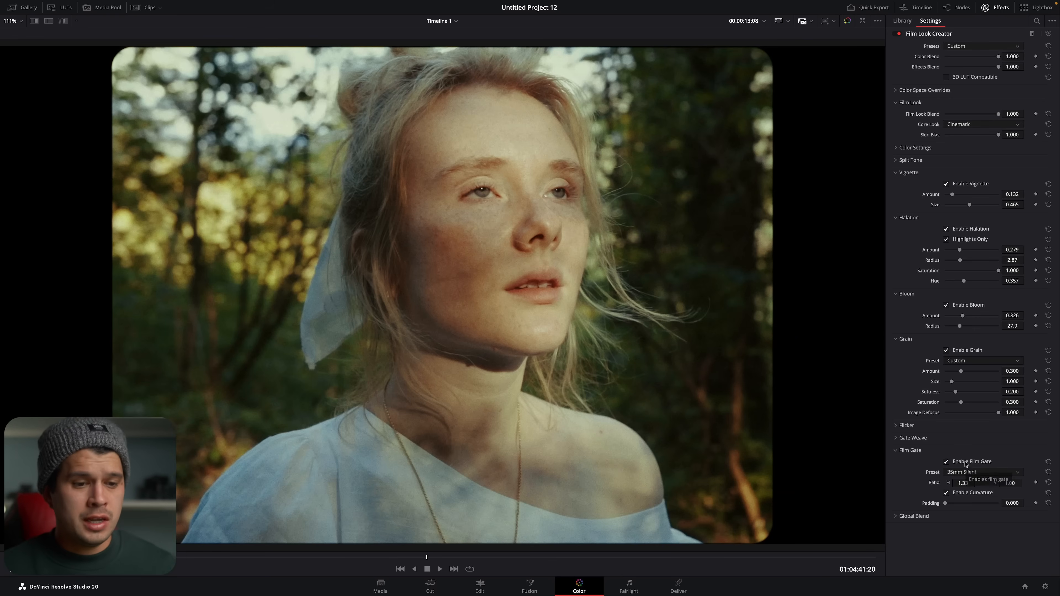
Step: Disable the Film Gate and collapse its section, and play the clip briefly
click(965, 464)
click(928, 451)
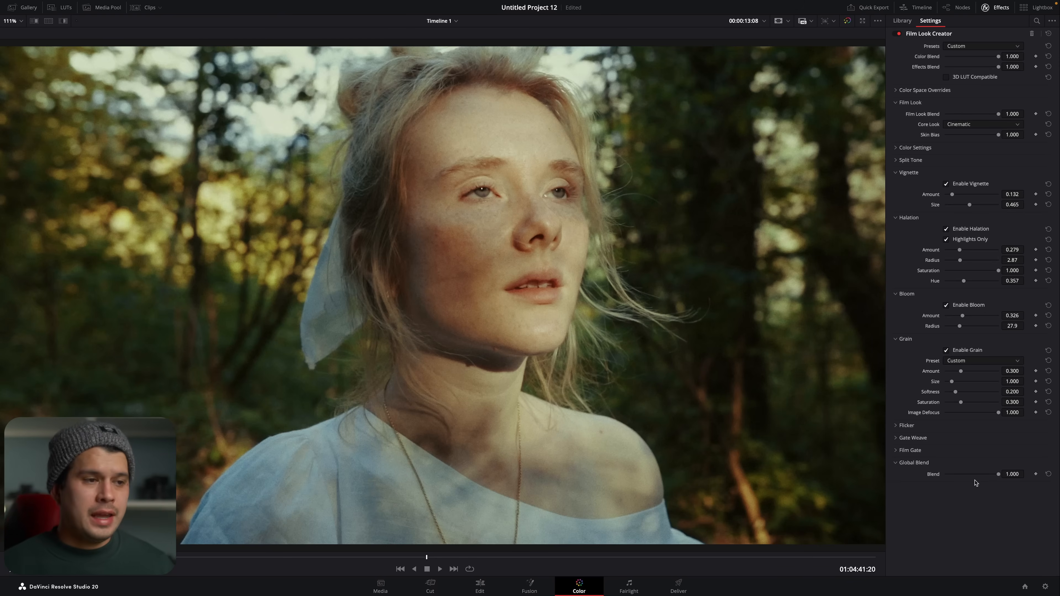
key(space)
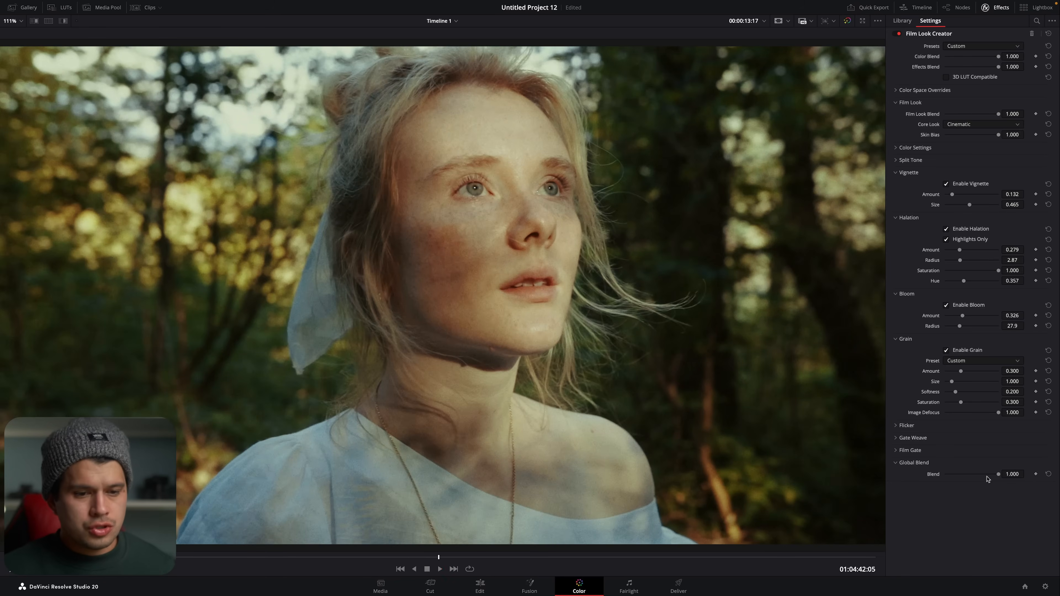
Step: Try lowering the Global Blend to 0.659, and reset it to its default
drag(997, 475, 981, 478)
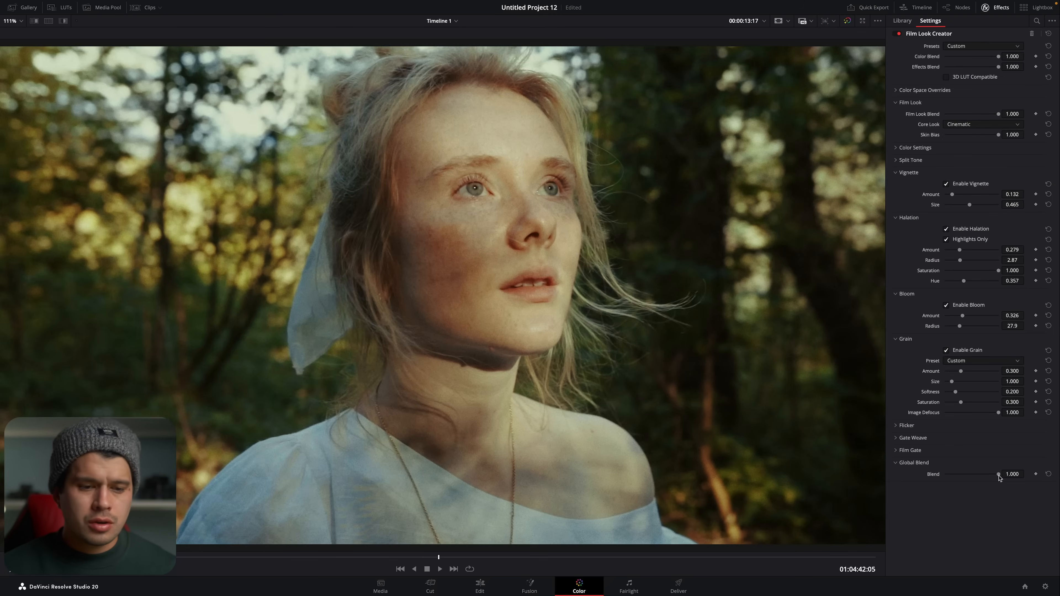
mouse_move(996, 474)
mouse_down()
mouse_move(951, 475)
mouse_move(991, 474)
mouse_move(981, 476)
mouse_up()
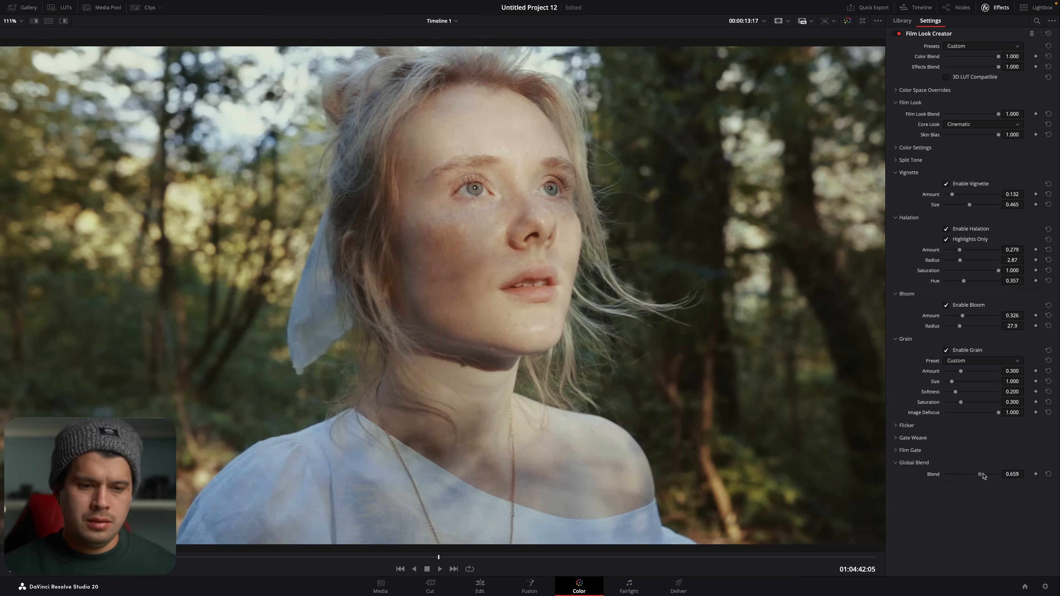
click(1048, 474)
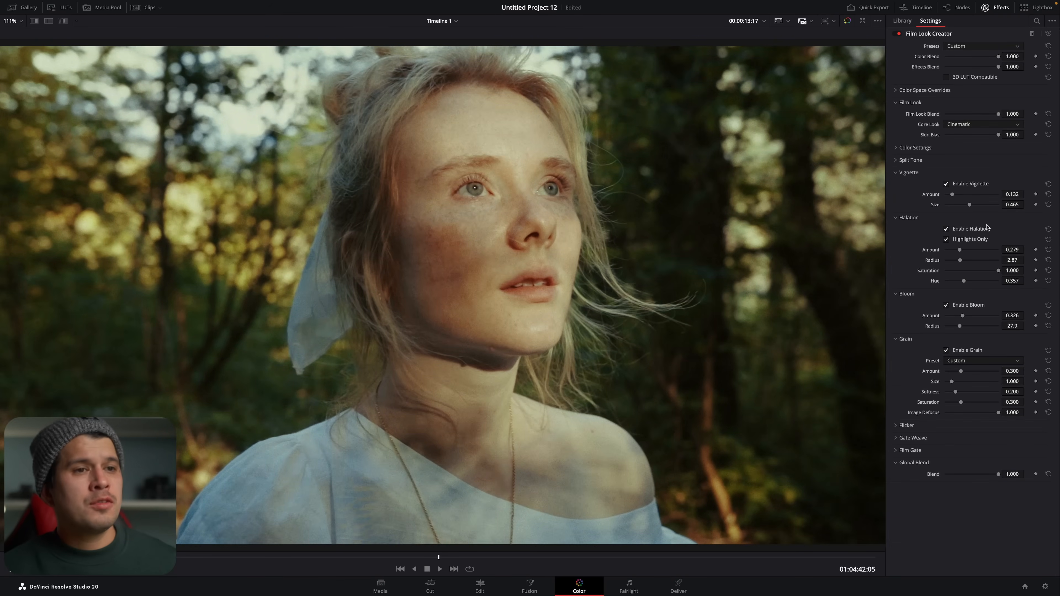
Step: Compare the clip before and after the film look by repeatedly bypassing and restoring the grade, including around a short playback
click(847, 22)
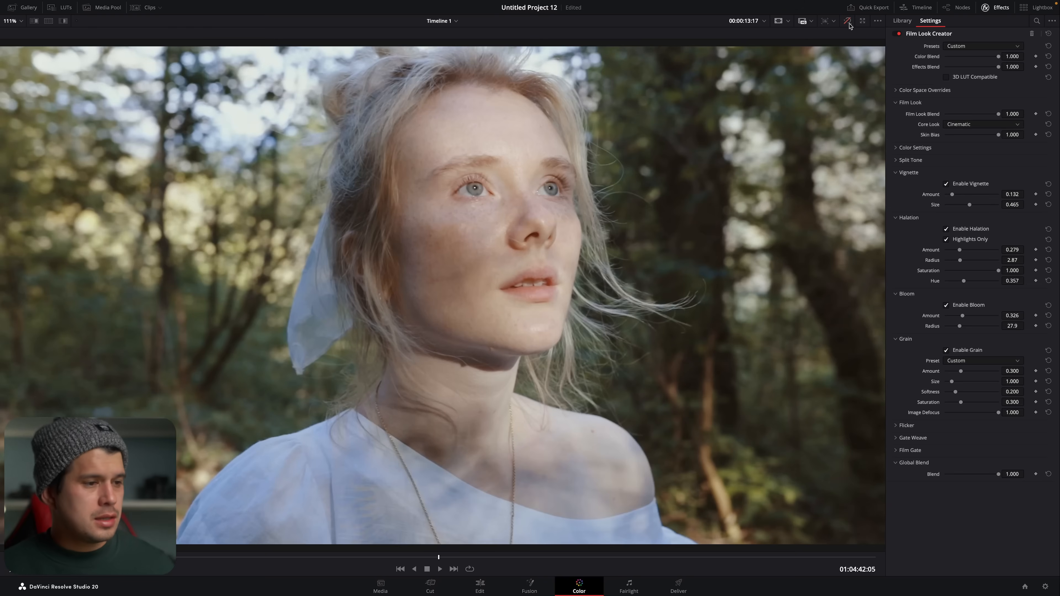
click(849, 22)
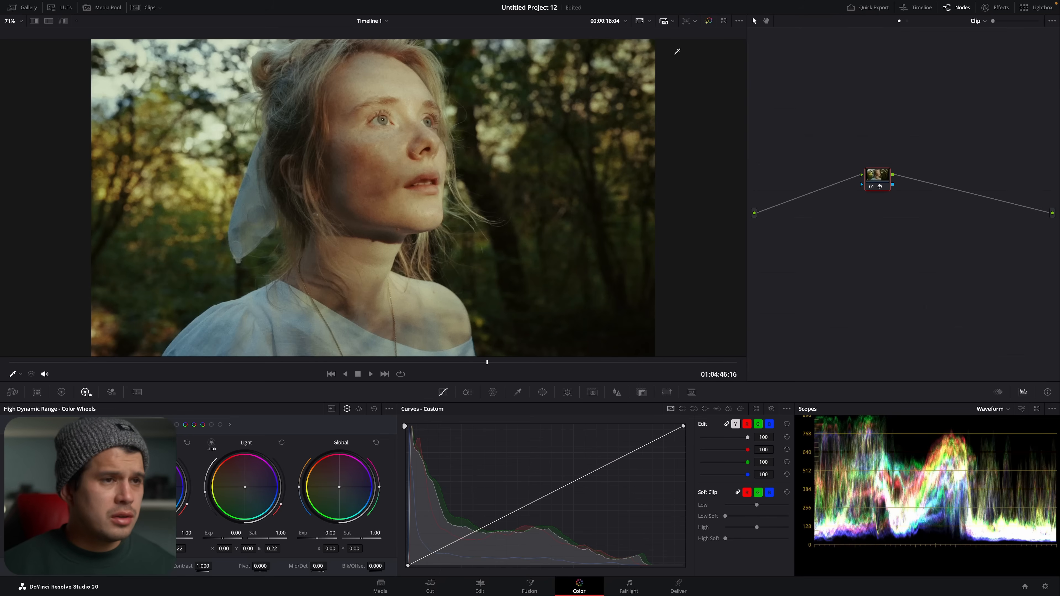
click(709, 21)
click(709, 21)
click(709, 21)
click(709, 22)
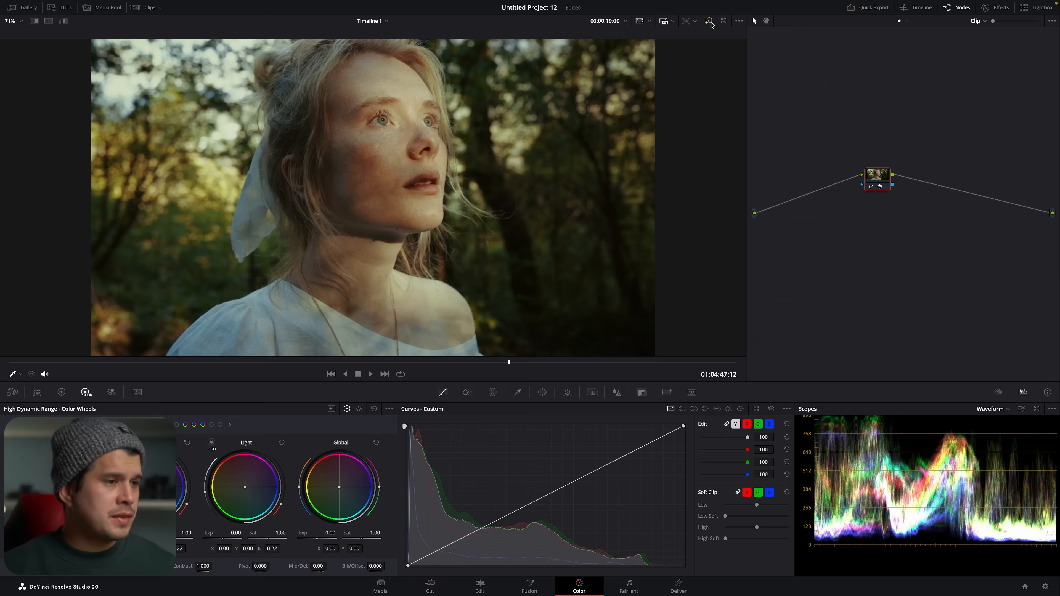
key(space)
key(space)
click(709, 21)
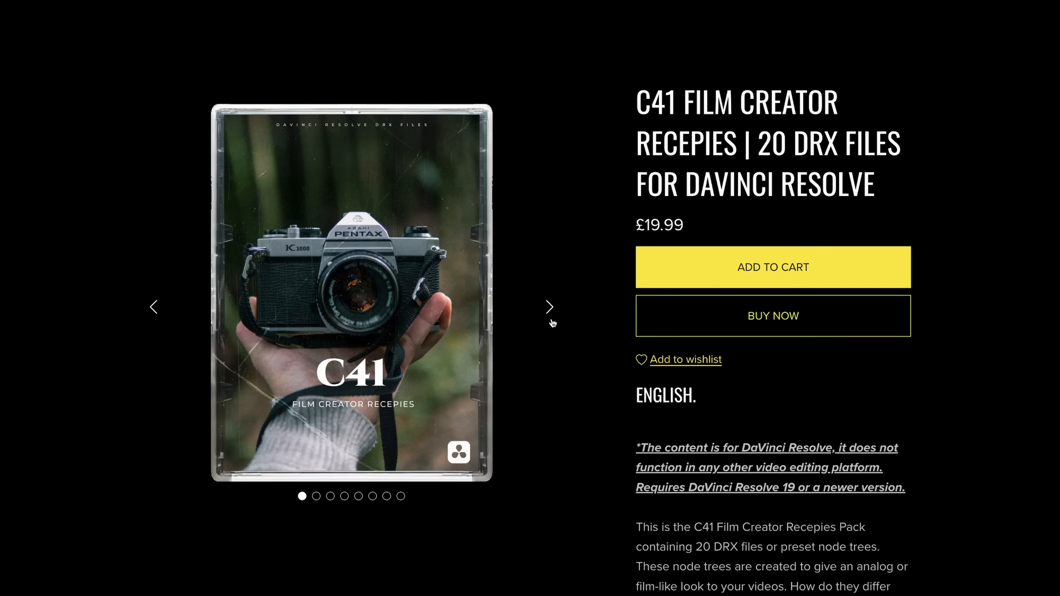
Step: Switch to the web shop and browse the preview images of the C41 Film Creator Recepies pack
click(549, 308)
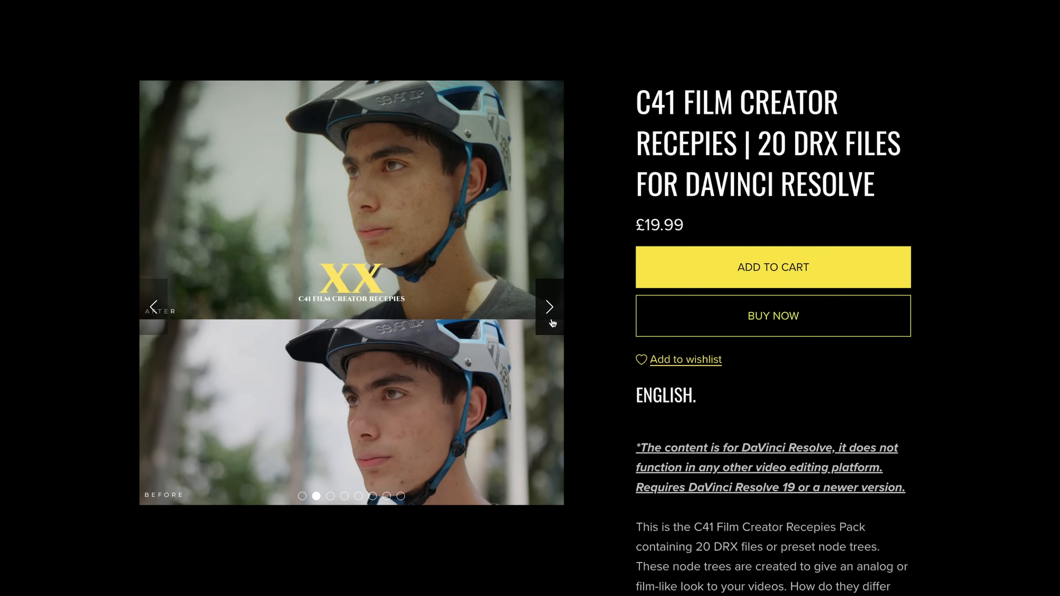
click(552, 322)
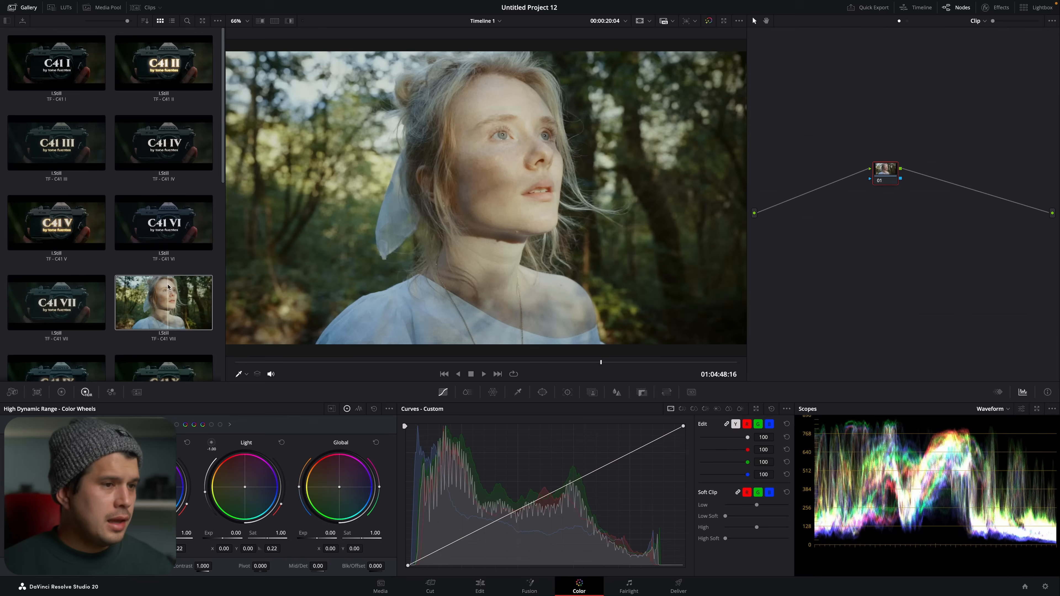
Step: Browse the C41 stills in the DaVinci Resolve gallery and apply the grade of TF - C41 XIII to the clip's node
scroll(70, 308, down, 3)
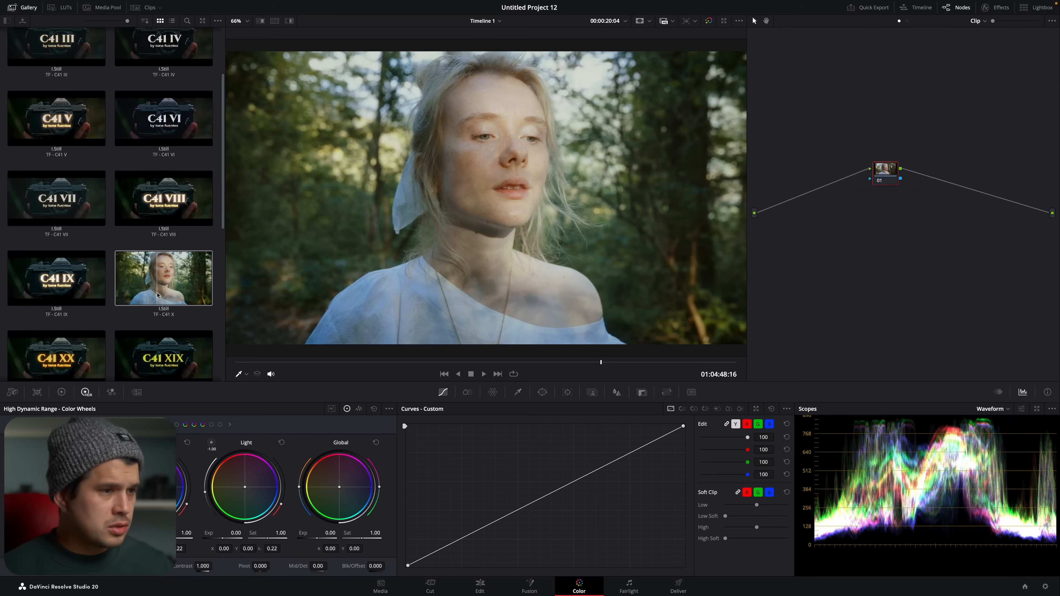
scroll(164, 271, down, 8)
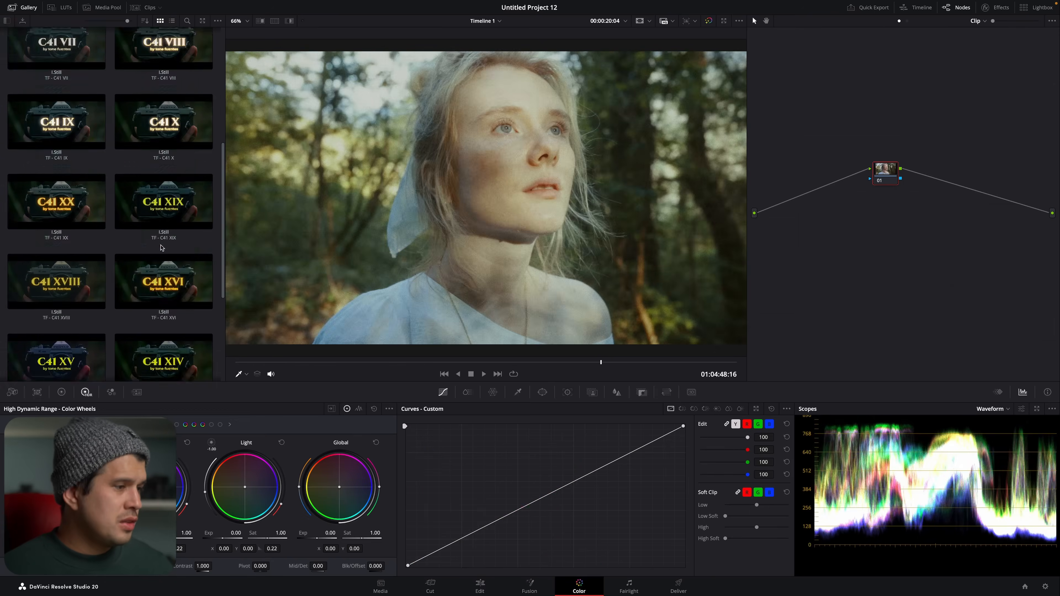
scroll(169, 248, down, 4)
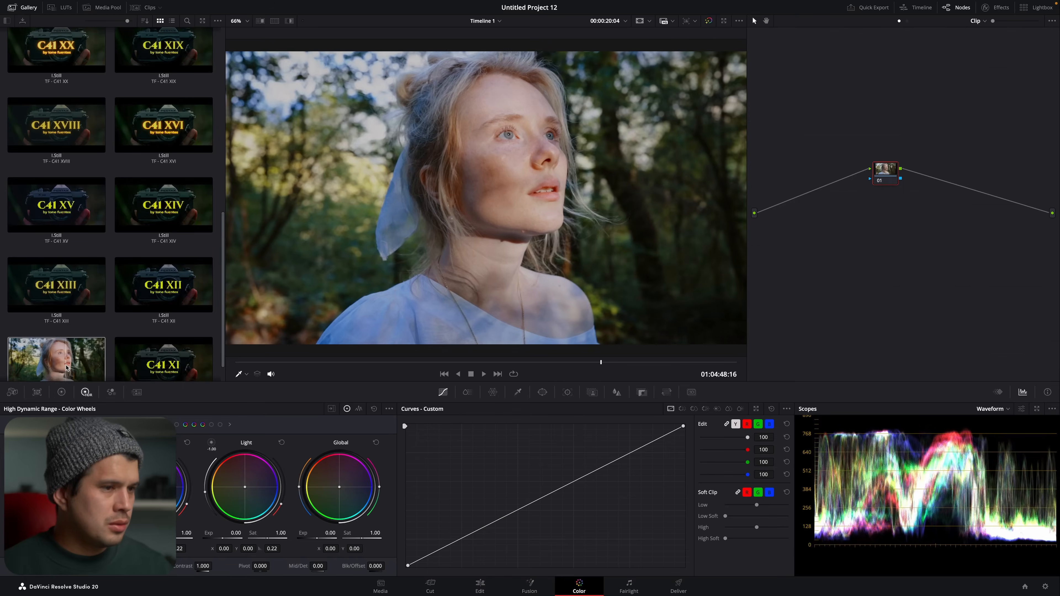
scroll(63, 372, down, 1)
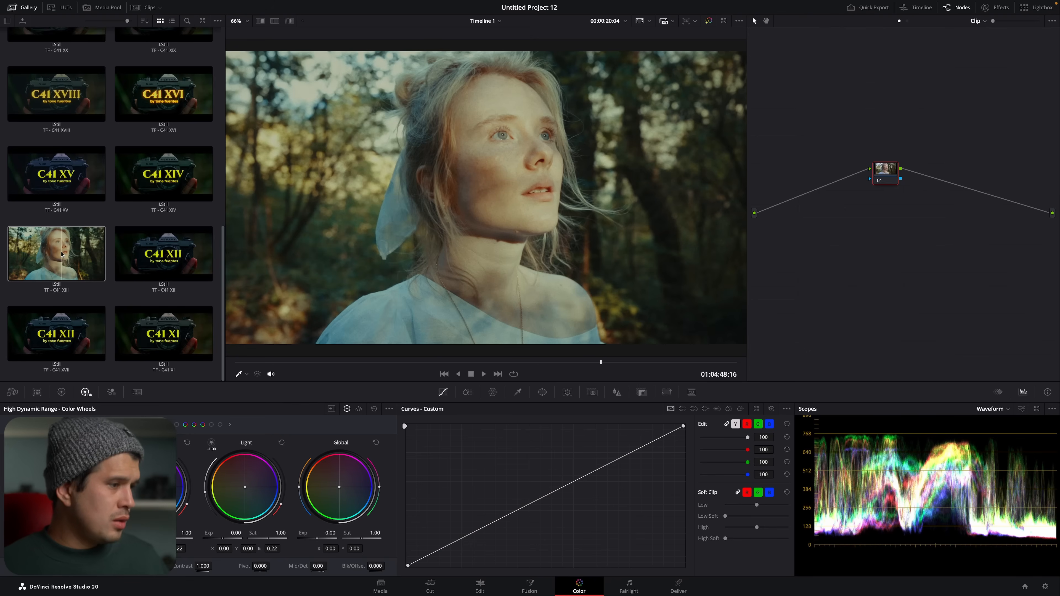
drag(61, 254, 880, 180)
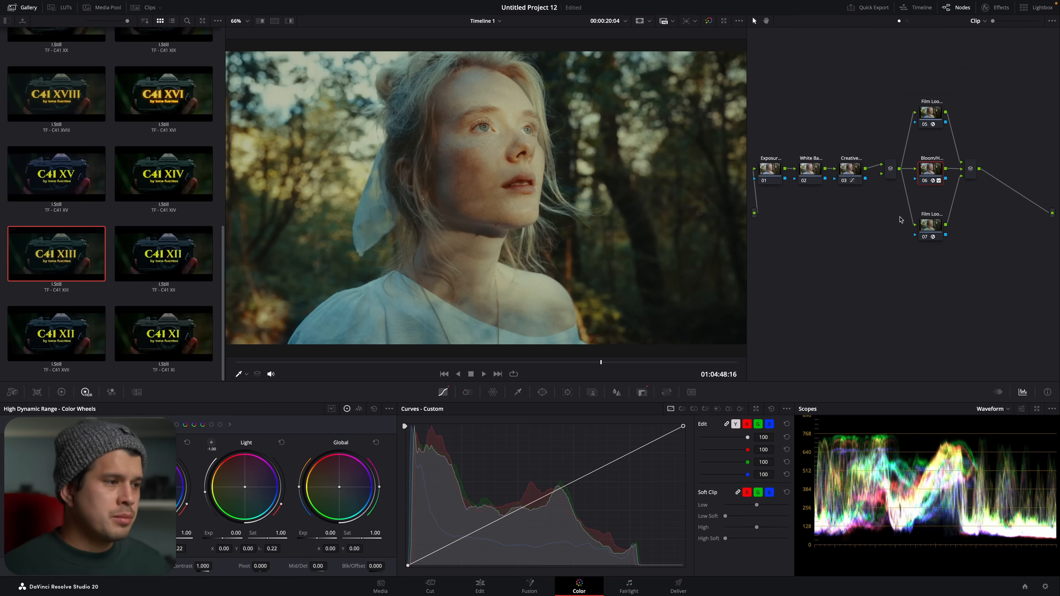
Step: Play the clip with the C41 XIII grade and view it full screen
key(space)
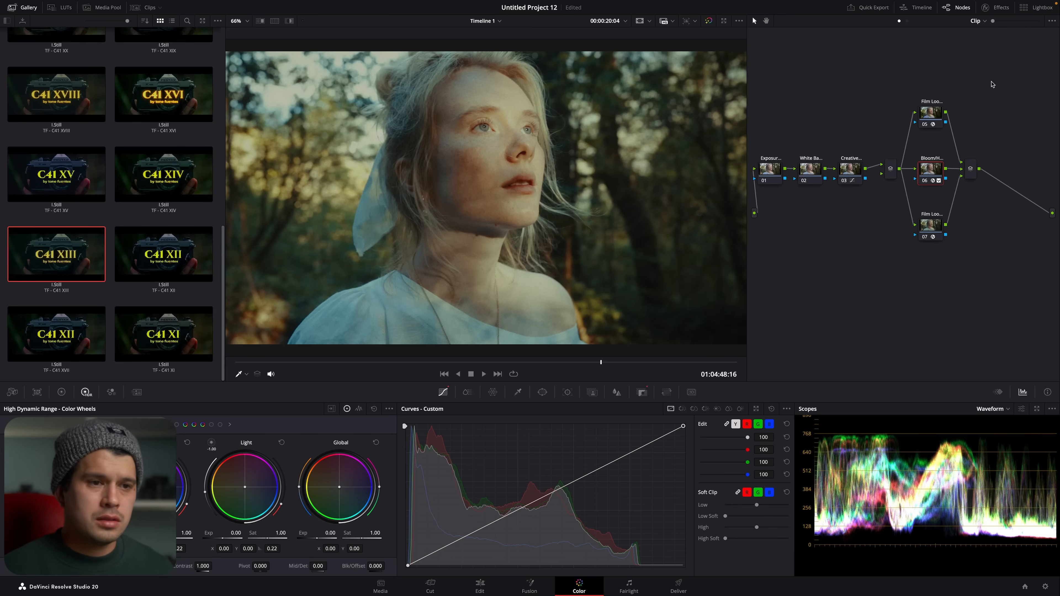
key(super+f)
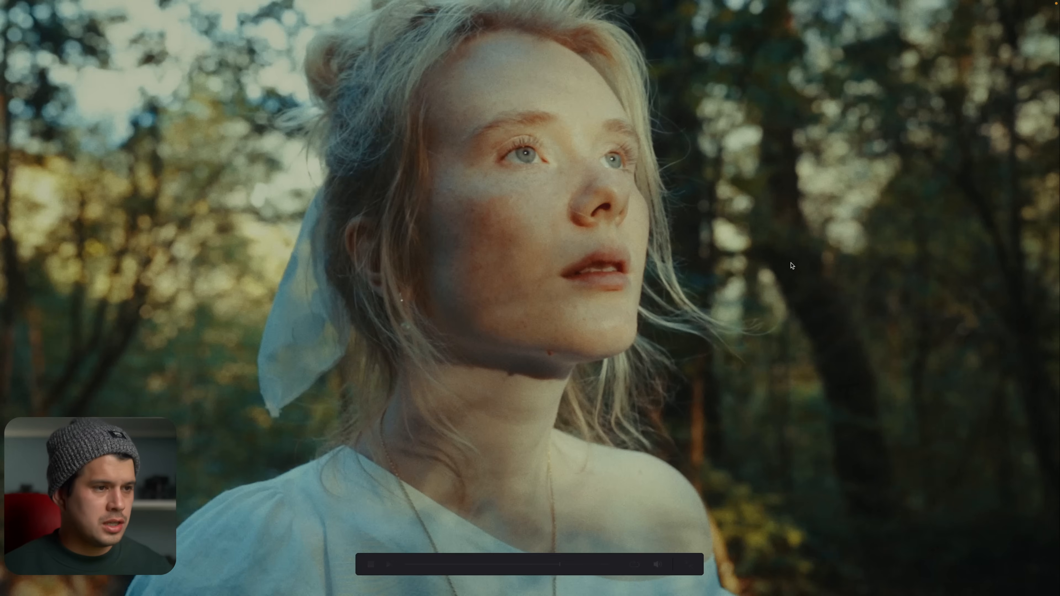